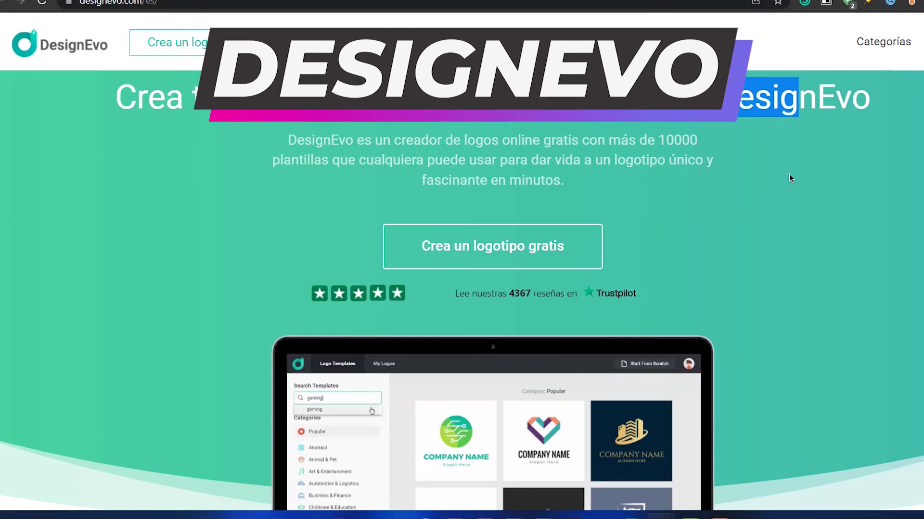
- Scroll the homepage down to the logo category cards, such as juegos, fútbol, 3D, música and escuela
left_click_drag(622, 135, 665, 140)
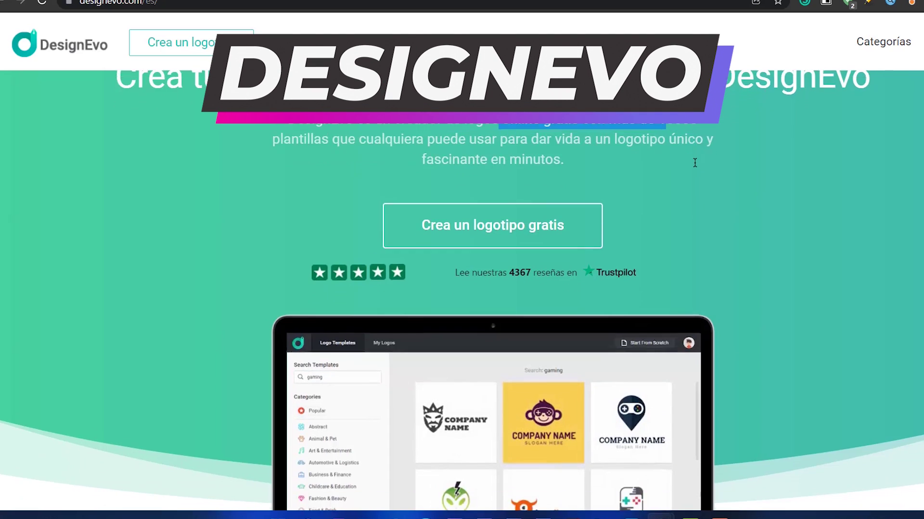
scroll(688, 186, "up", 1)
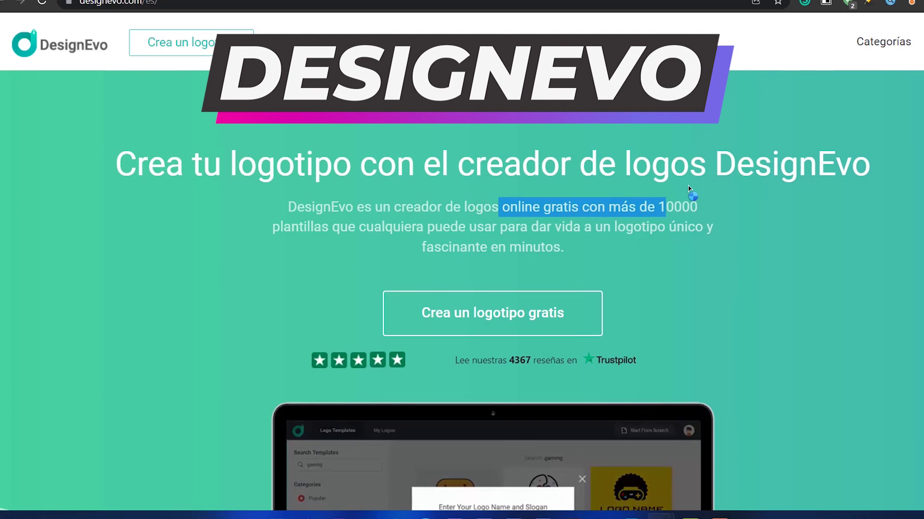
scroll(676, 185, "down", 1)
scroll(675, 185, "down", 4)
scroll(675, 187, "down", 4)
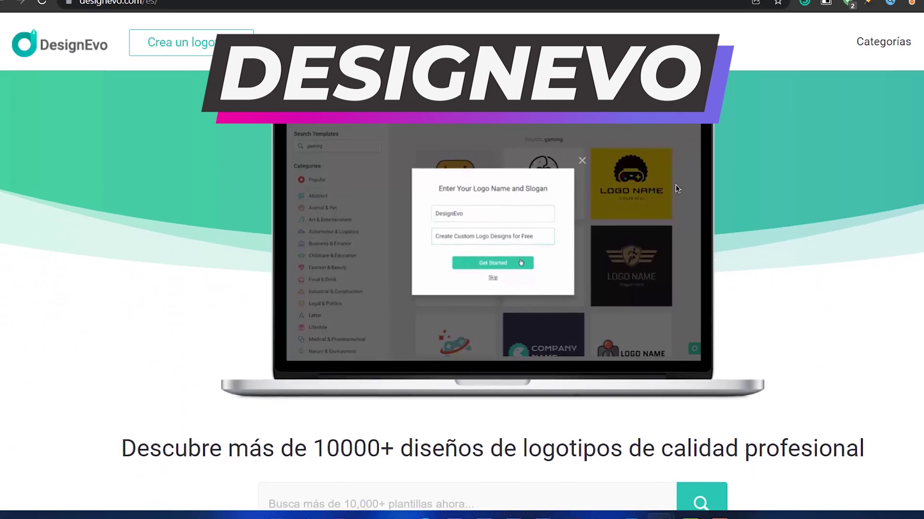
scroll(676, 189, "down", 3)
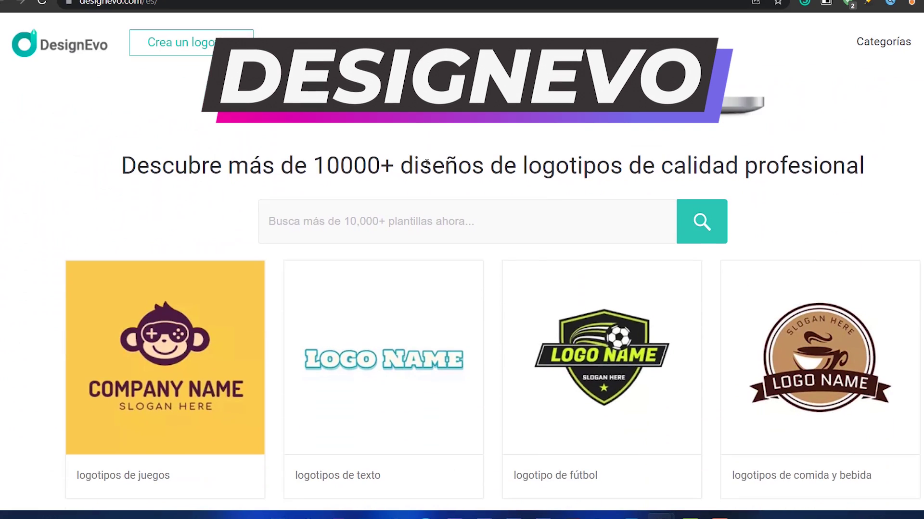
scroll(381, 293, "down", 4)
scroll(493, 184, "down", 3)
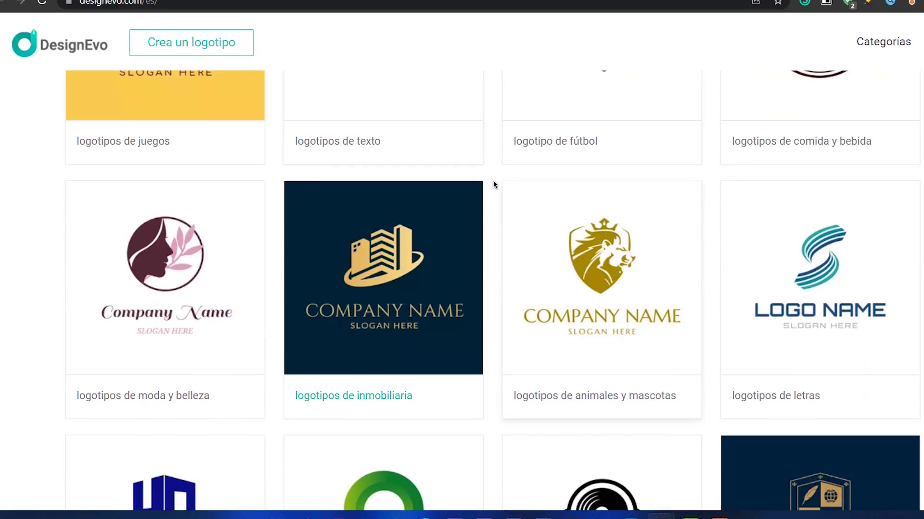
scroll(673, 265, "down", 4)
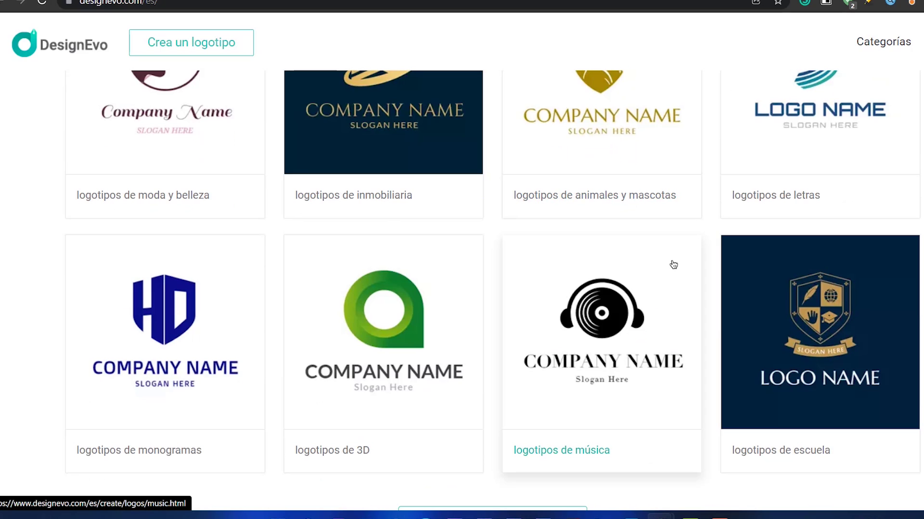
scroll(630, 284, "down", 4)
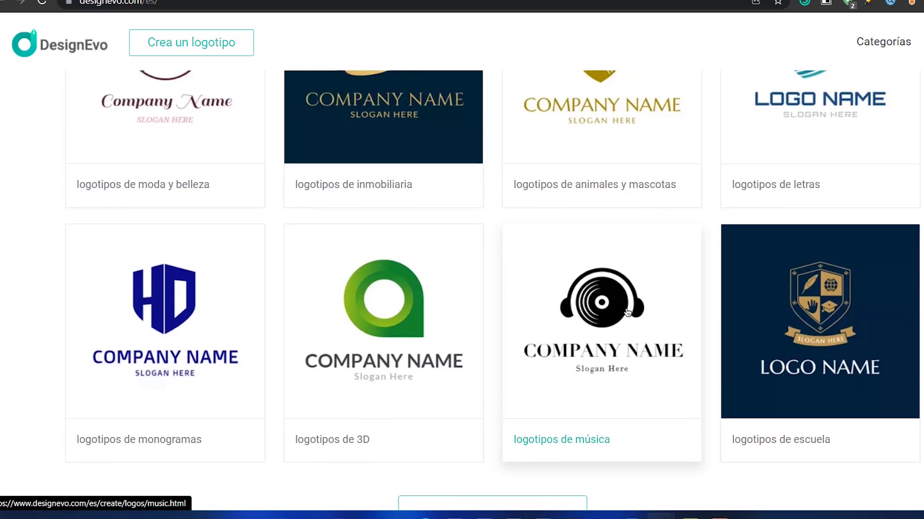
- Open the free logo maker's template gallery and browse the popular logo templates
left_click(477, 337)
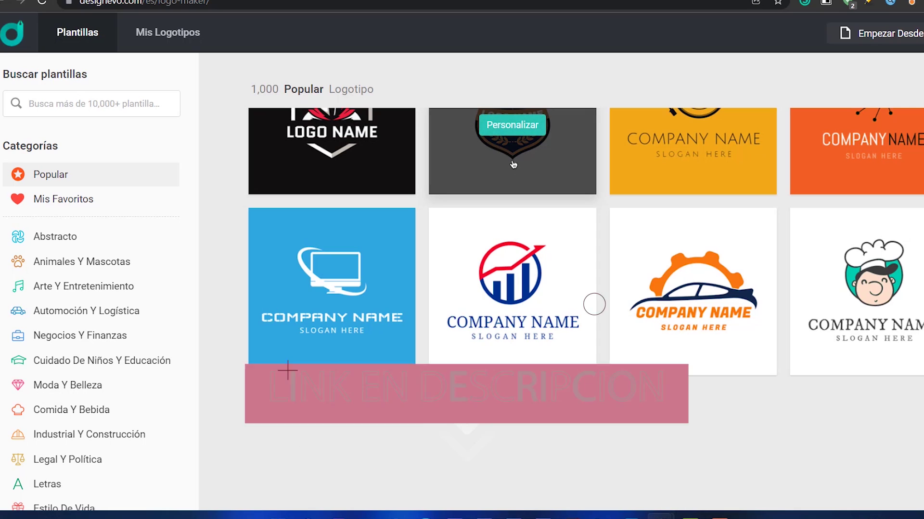
scroll(594, 305, "down", 2)
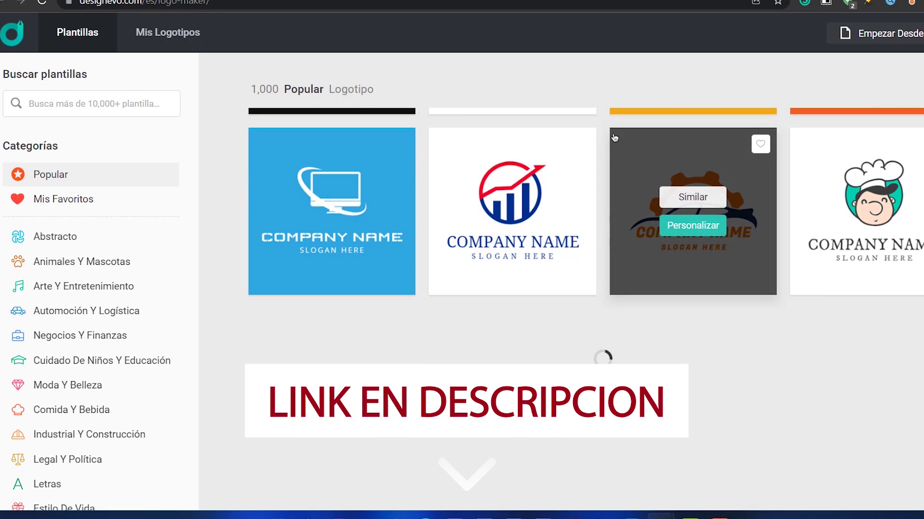
scroll(105, 248, "down", 1)
scroll(106, 247, "down", 1)
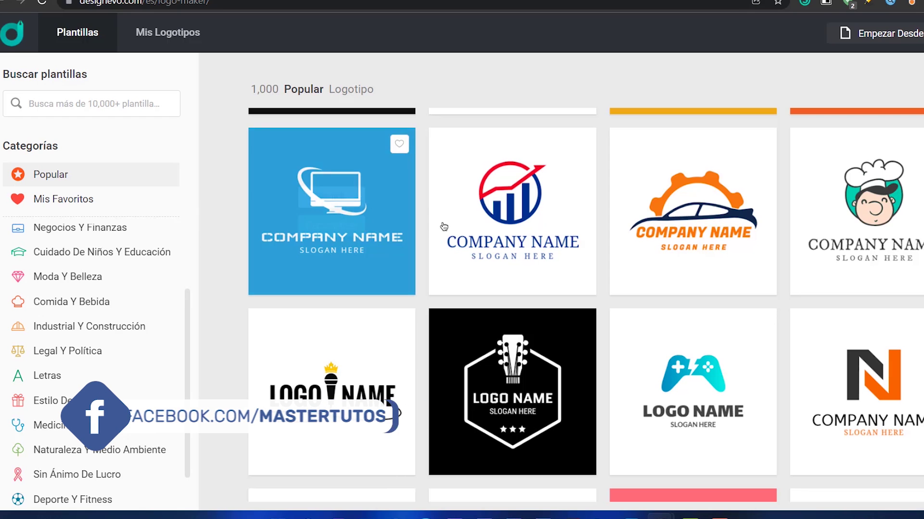
scroll(439, 171, "down", 5)
scroll(483, 235, "down", 5)
scroll(483, 236, "down", 2)
mouse_move(331, 212)
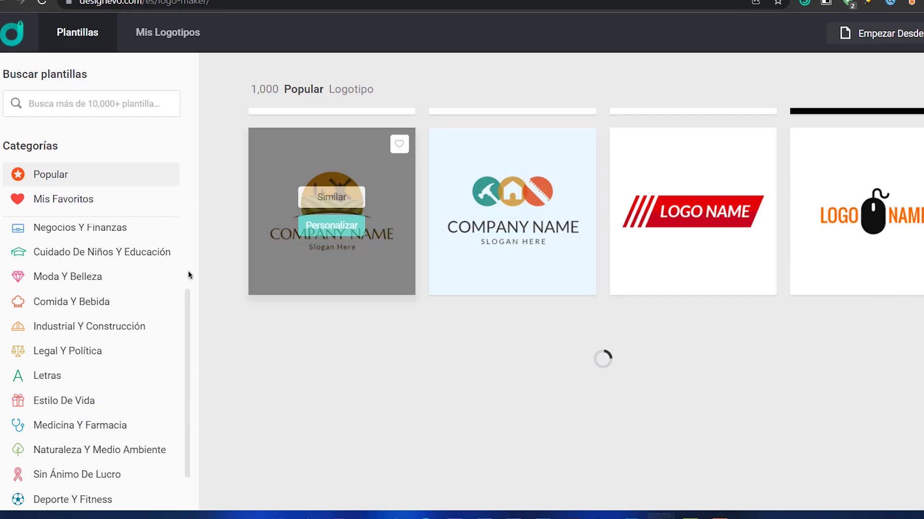
scroll(101, 260, "down", 1)
scroll(130, 274, "down", 1)
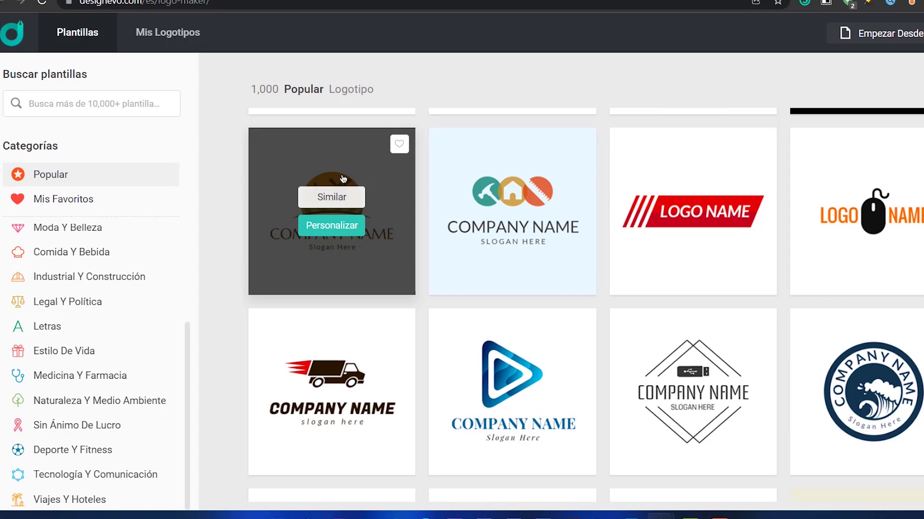
- Locate the bull-head V badge template and choose Personalizar on it
scroll(342, 179, "up", 5)
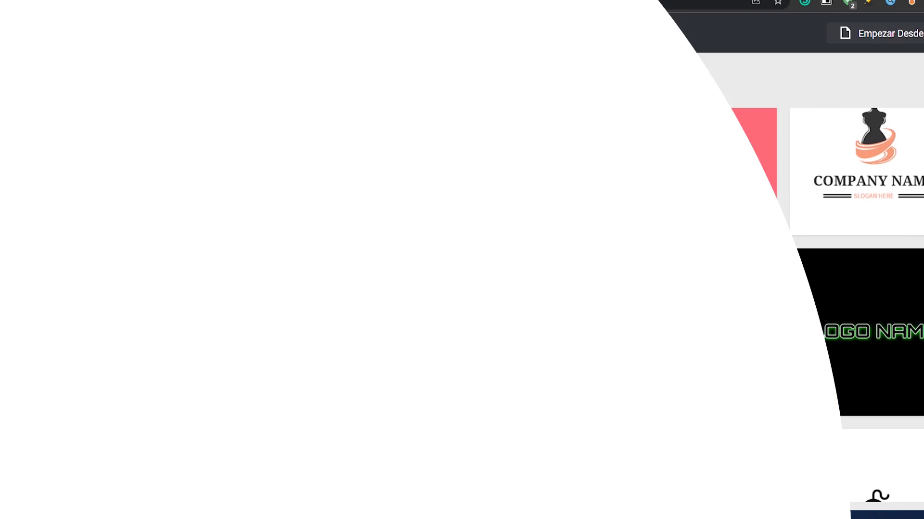
scroll(672, 238, "down", 7)
scroll(673, 232, "down", 5)
scroll(673, 232, "down", 3)
scroll(626, 236, "down", 3)
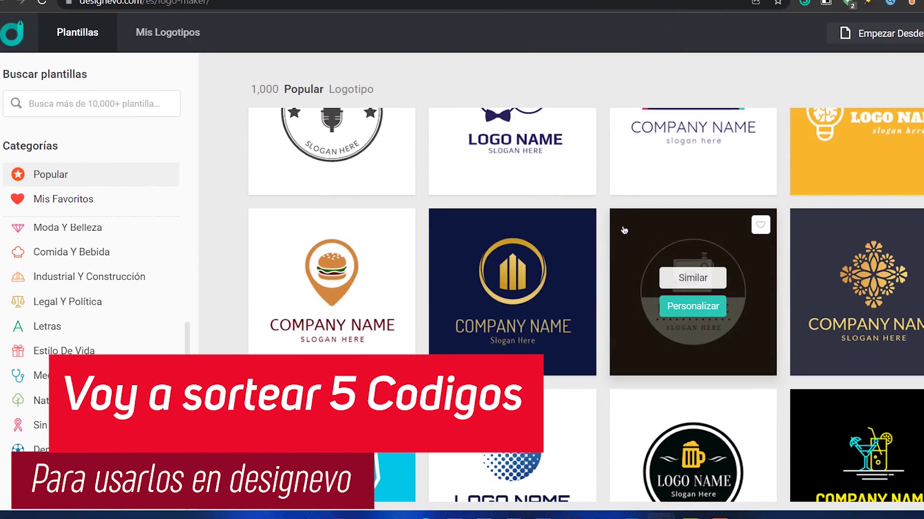
scroll(605, 177, "down", 5)
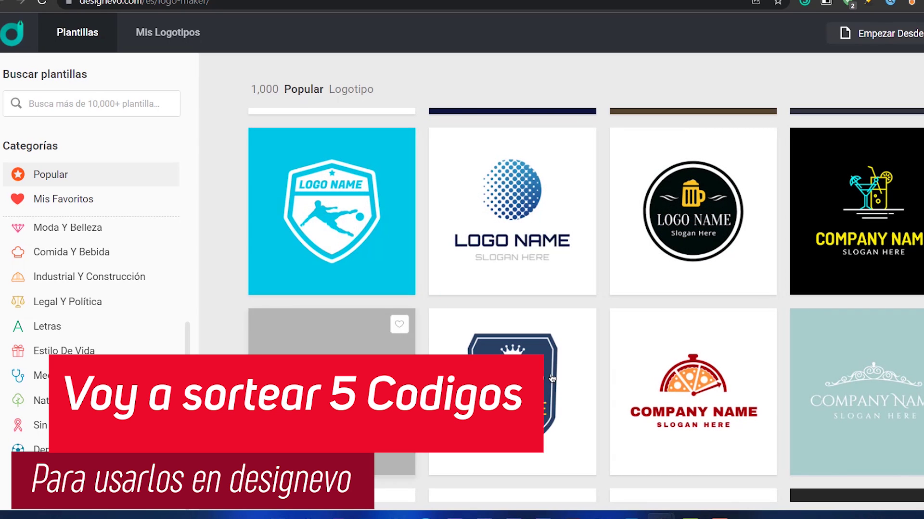
scroll(488, 307, "down", 6)
scroll(488, 307, "down", 3)
scroll(488, 306, "down", 5)
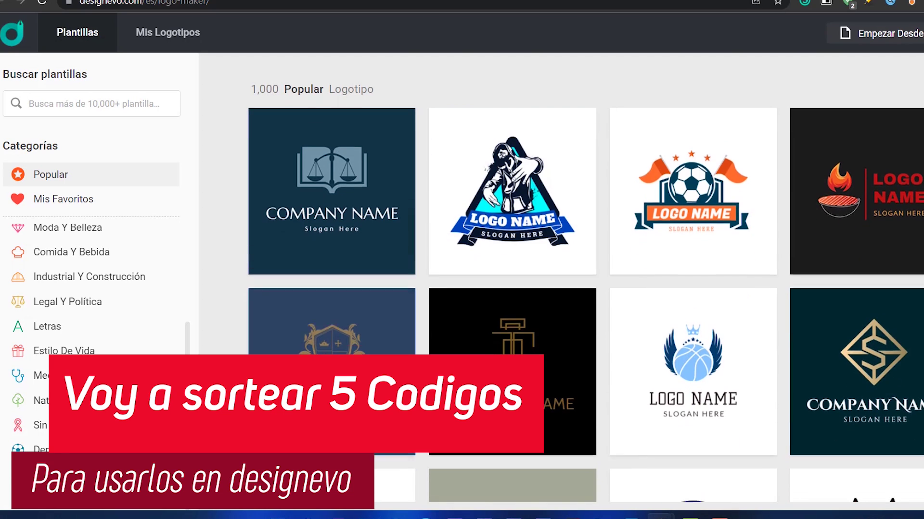
scroll(123, 327, "up", 3)
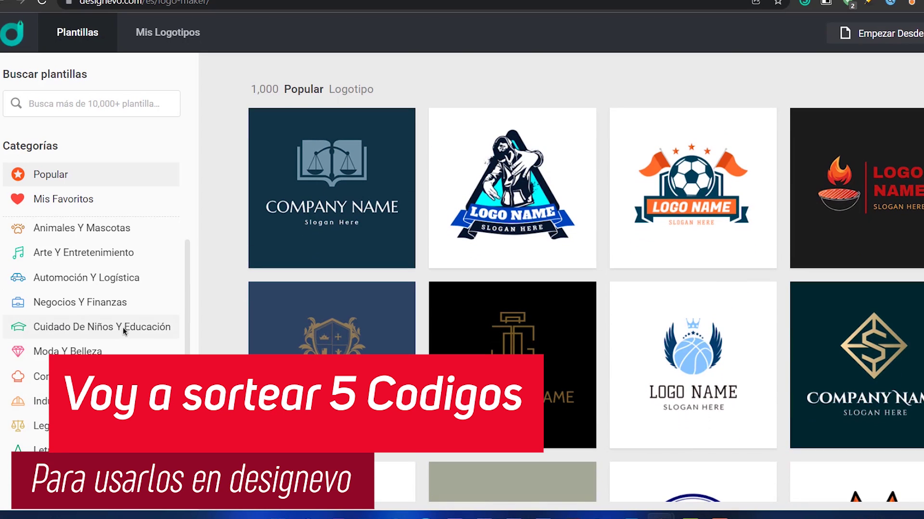
scroll(123, 330, "down", 1)
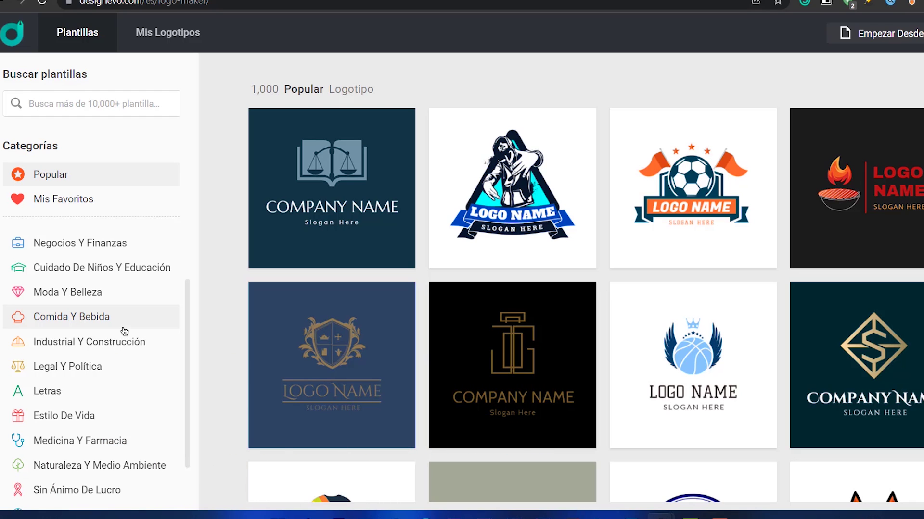
scroll(563, 268, "down", 5)
scroll(629, 265, "up", 2)
scroll(641, 311, "up", 7)
scroll(642, 311, "down", 3)
scroll(532, 237, "down", 3)
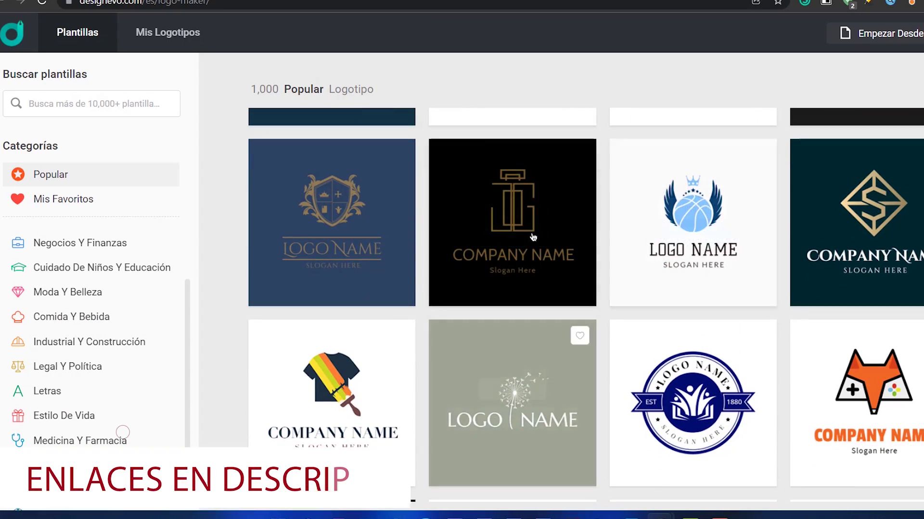
scroll(569, 274, "down", 5)
scroll(566, 334, "down", 1)
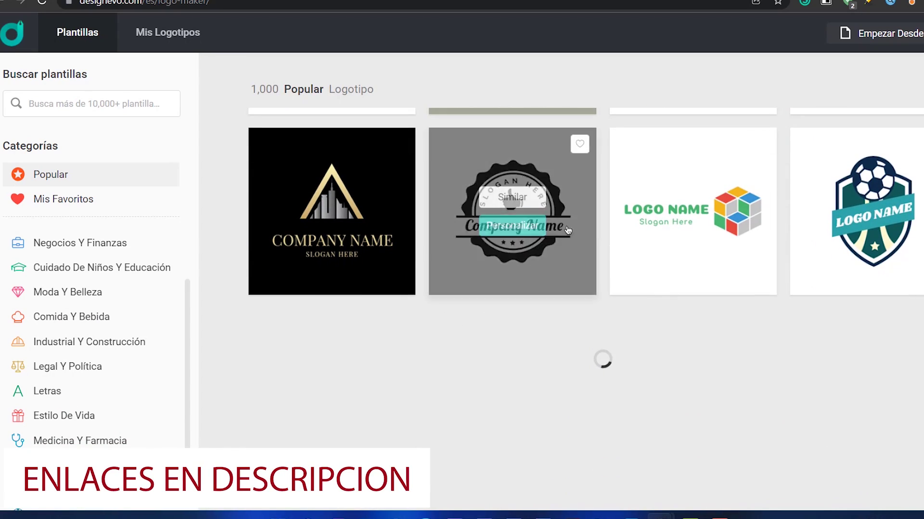
scroll(712, 293, "down", 2)
scroll(553, 288, "down", 3)
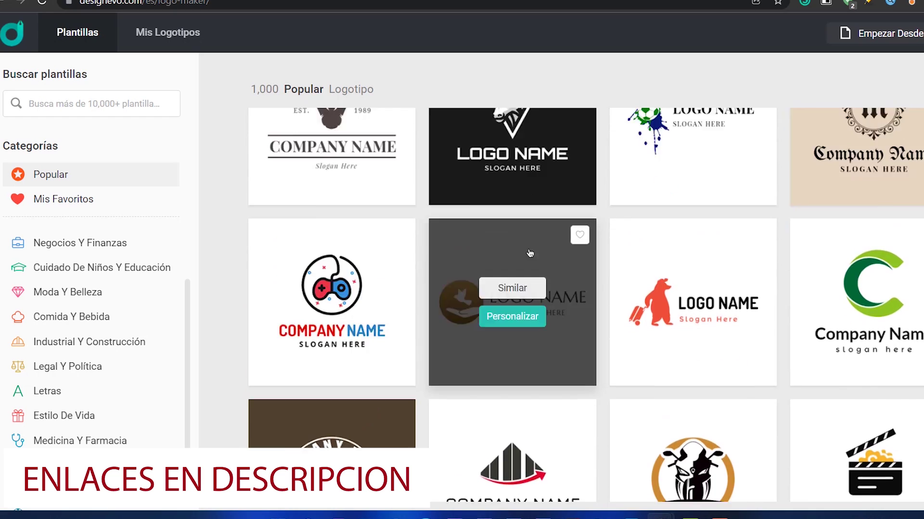
scroll(511, 290, "up", 3)
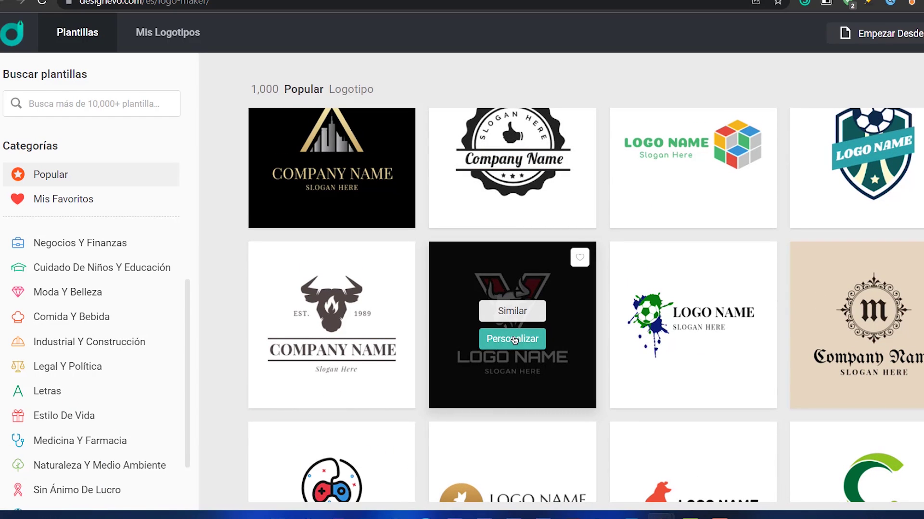
left_click(515, 340)
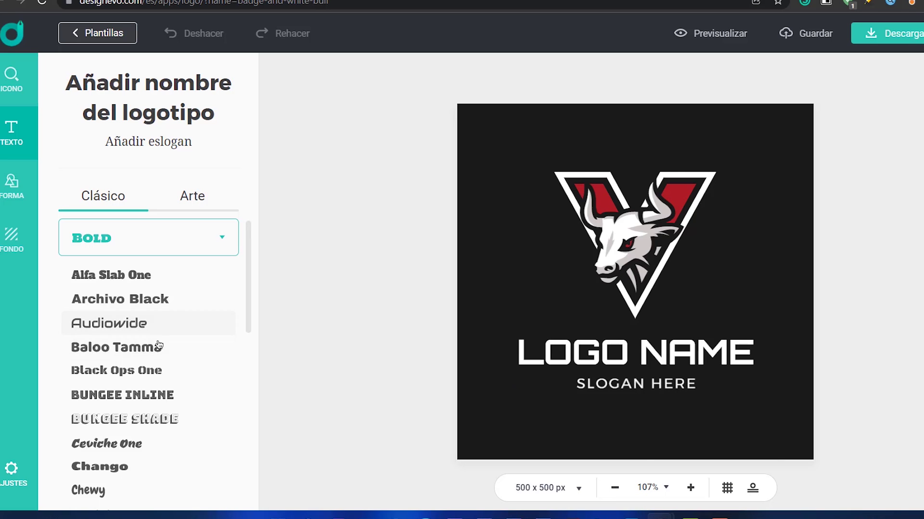
- Scroll the Clásico Bold font list and add a Knewave text box to the canvas
scroll(143, 361, "down", 5)
scroll(143, 361, "down", 3)
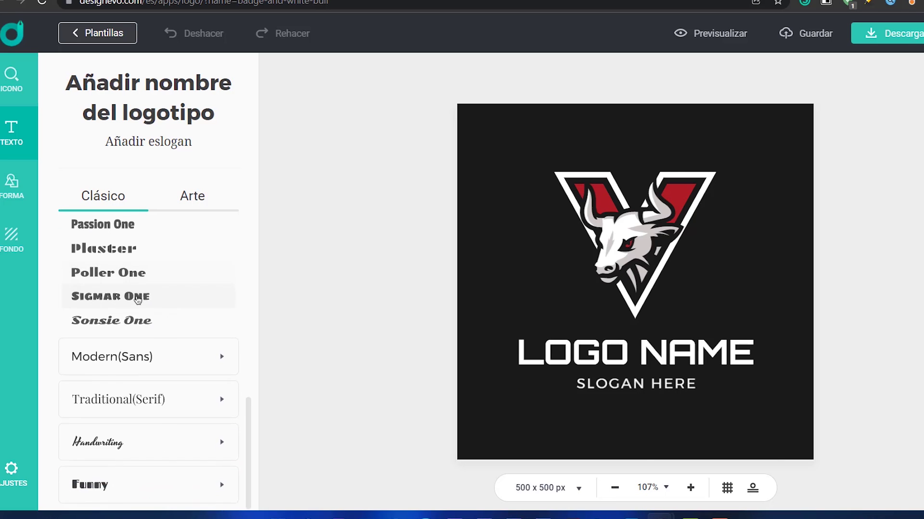
scroll(134, 324, "up", 2)
scroll(133, 327, "up", 3)
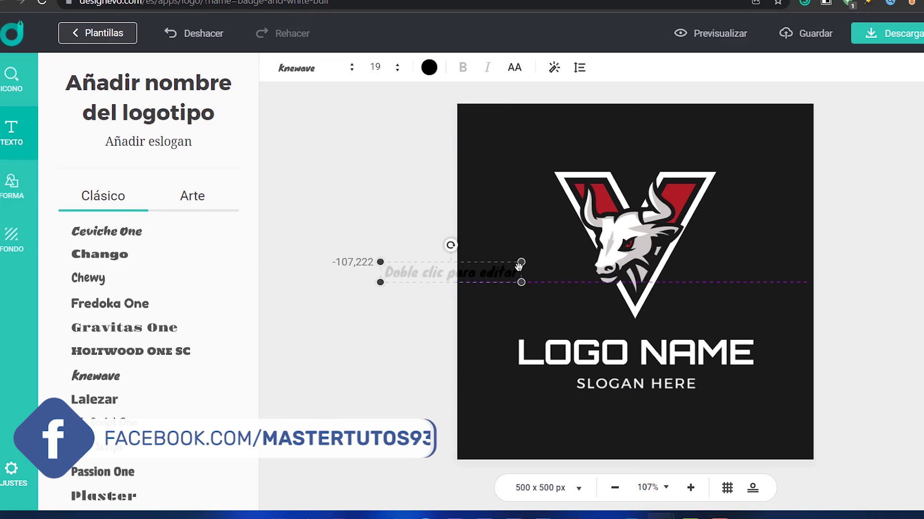
- Delete the empty Knewave text and retype the texts as 'MASTER' and 'TUTOS 93'
left_click_drag(625, 298, 522, 275)
key("Delete")
left_click(664, 349)
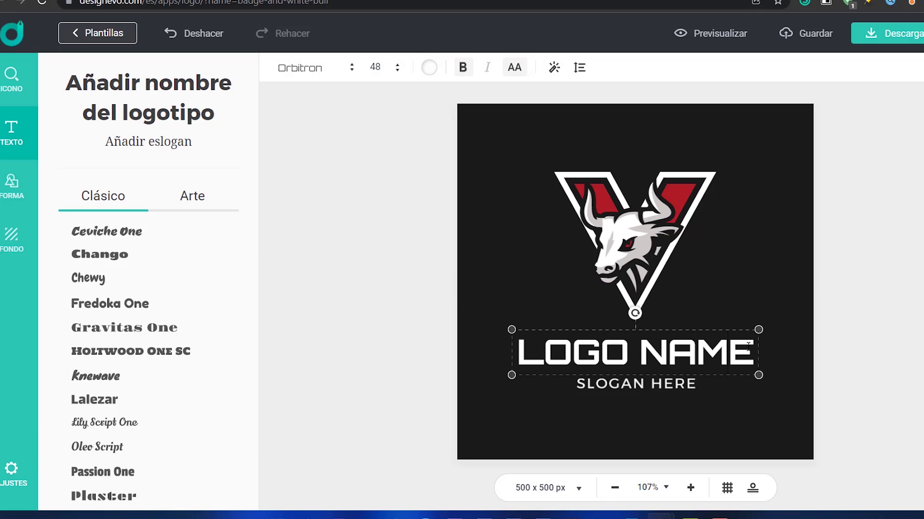
key("BackSpace")
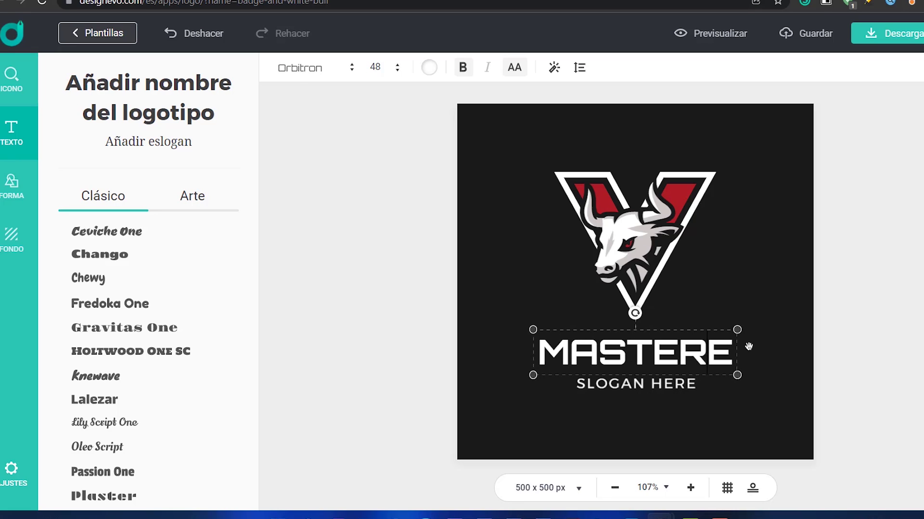
left_click(612, 403)
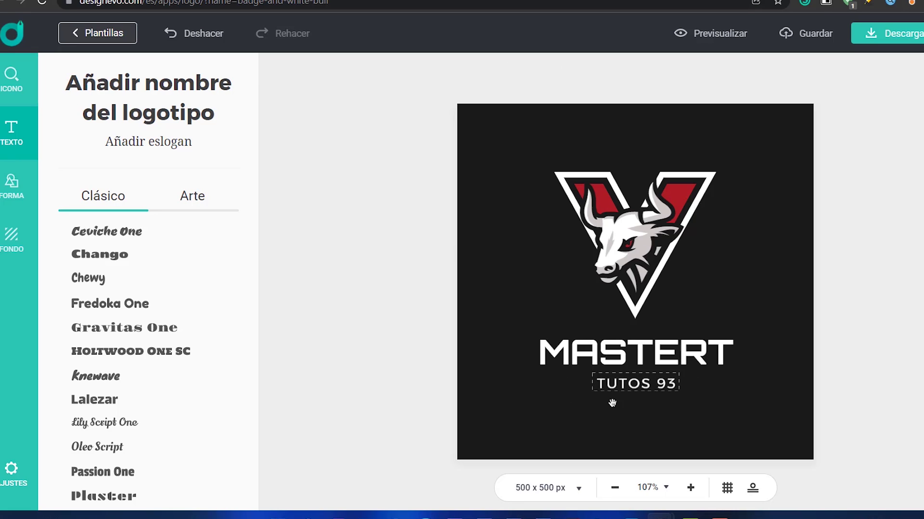
left_click(703, 348)
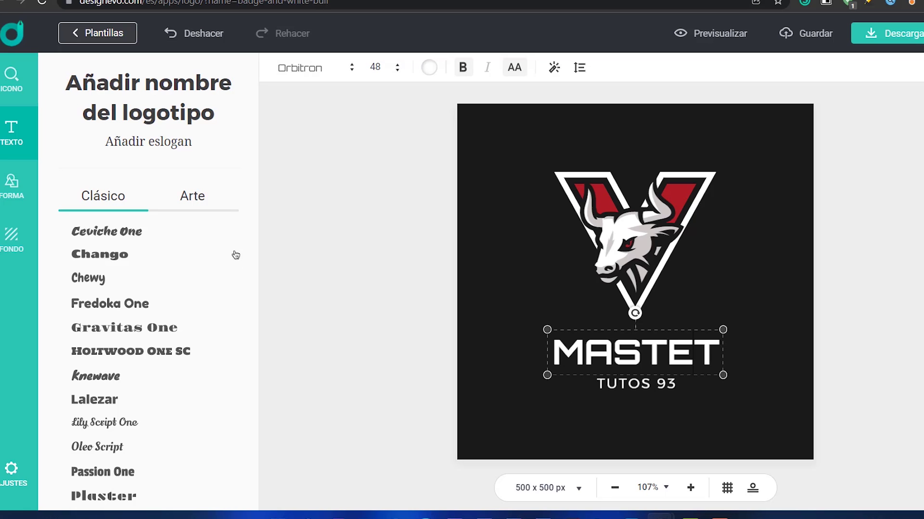
type("R")
left_click(687, 179)
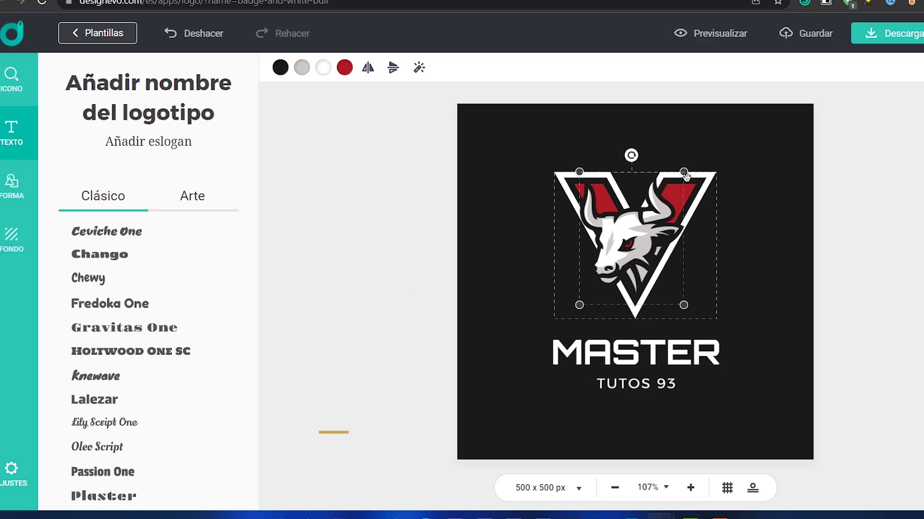
- Enlarge the bull head and centre it back inside the V badge
left_click_drag(686, 172, 703, 149)
mouse_move(606, 207)
left_mouse_down()
mouse_move(661, 217)
mouse_move(599, 207)
left_mouse_up()
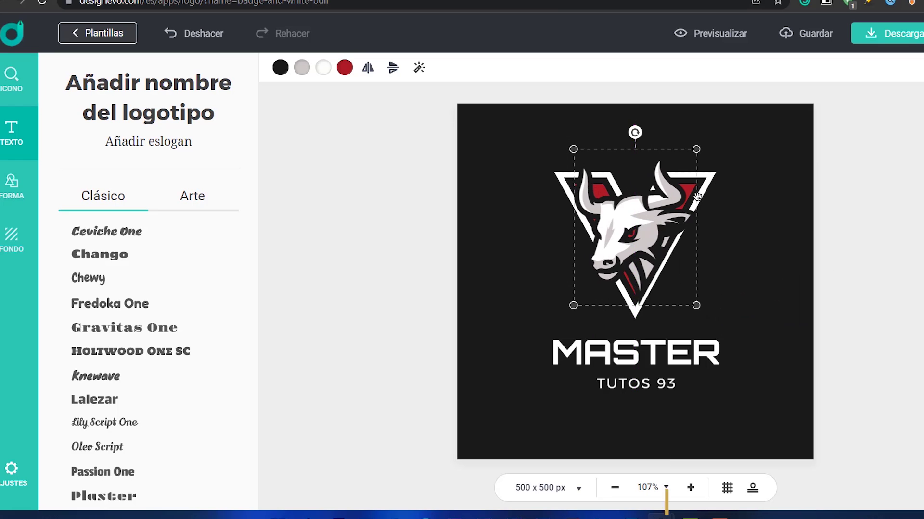
left_click_drag(722, 176, 751, 137)
left_click_drag(725, 172, 710, 184)
left_click_drag(645, 213, 642, 208)
left_click(890, 271)
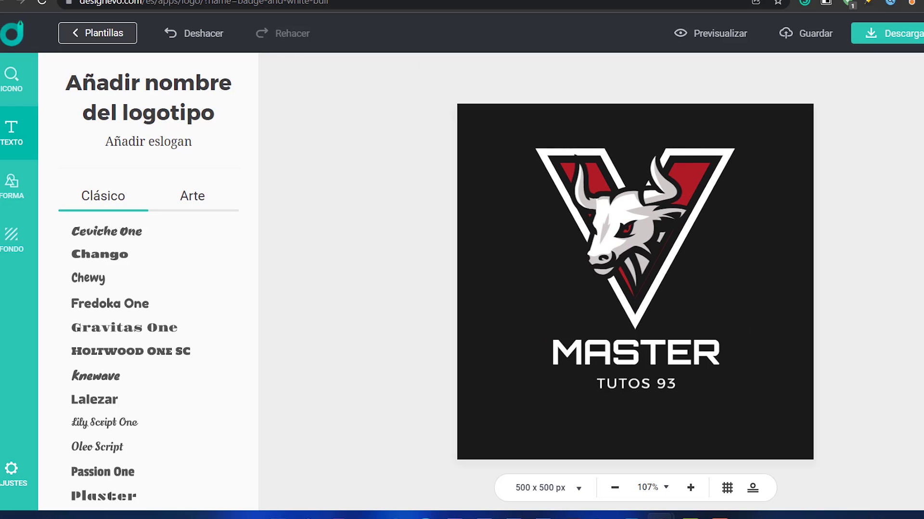
left_click(12, 79)
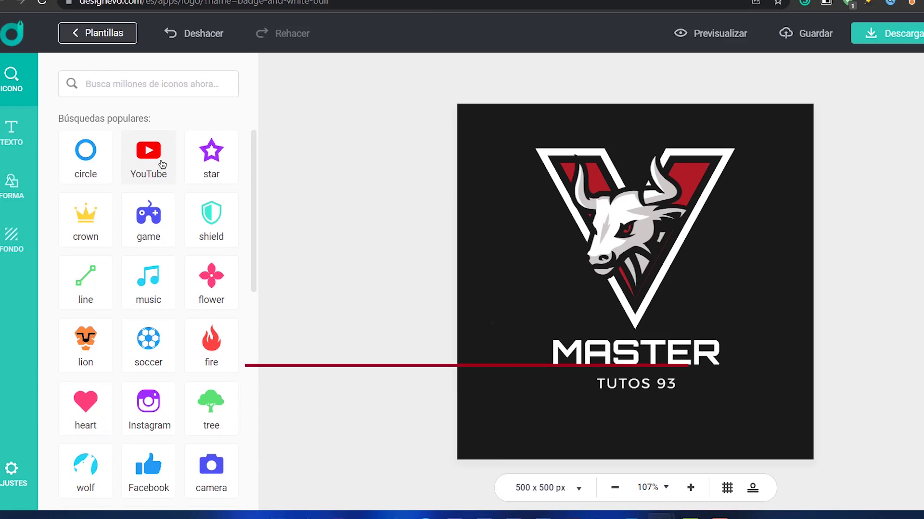
- Place a YouTube icon left and a gamepad icon right of 'TUTOS 93', undoing a stray bull move
left_click(153, 156)
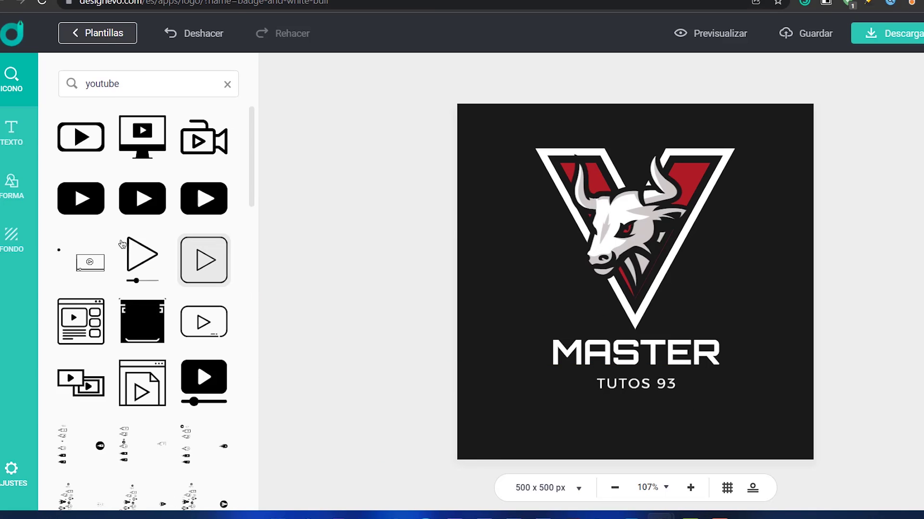
left_click(153, 205)
left_click_drag(597, 269, 397, 240)
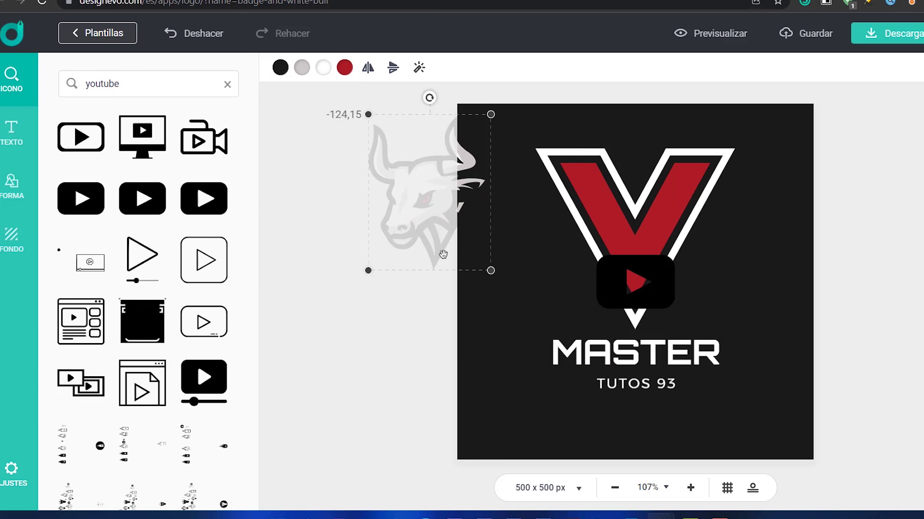
key("ctrl+z")
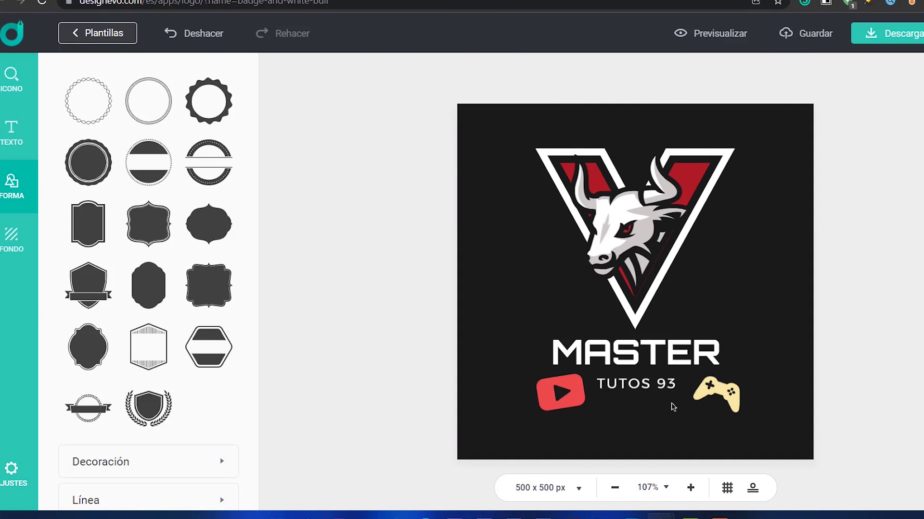
scroll(161, 254, "down", 3)
scroll(173, 255, "down", 1)
scroll(194, 258, "down", 8)
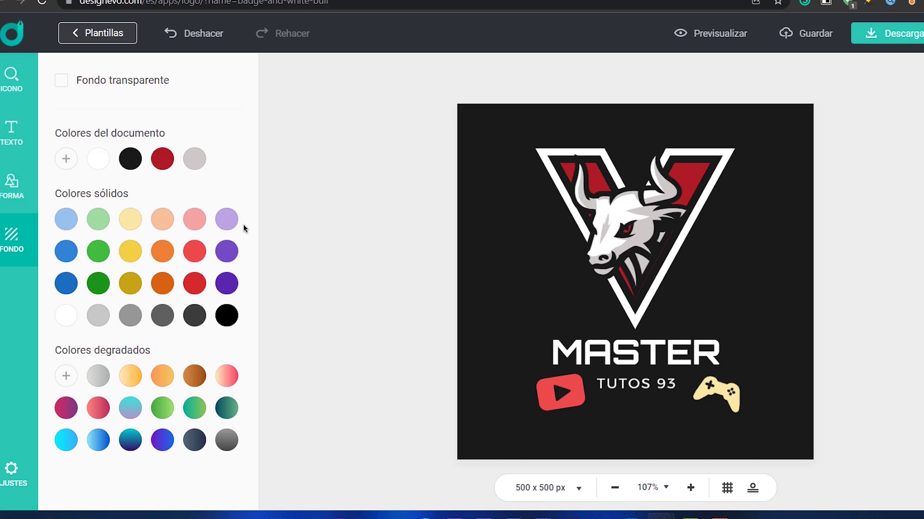
left_click(699, 34)
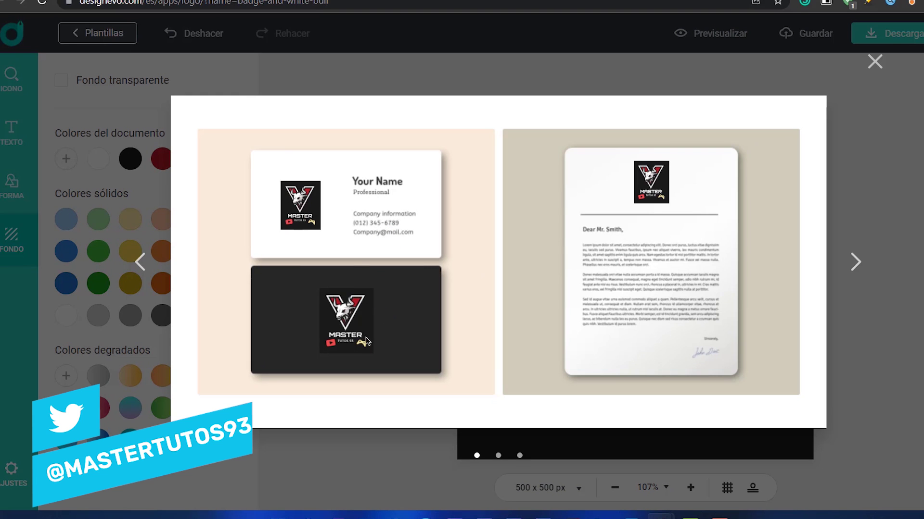
- Close the business card and letterhead mockup preview and save the MASTER logo
left_click(875, 62)
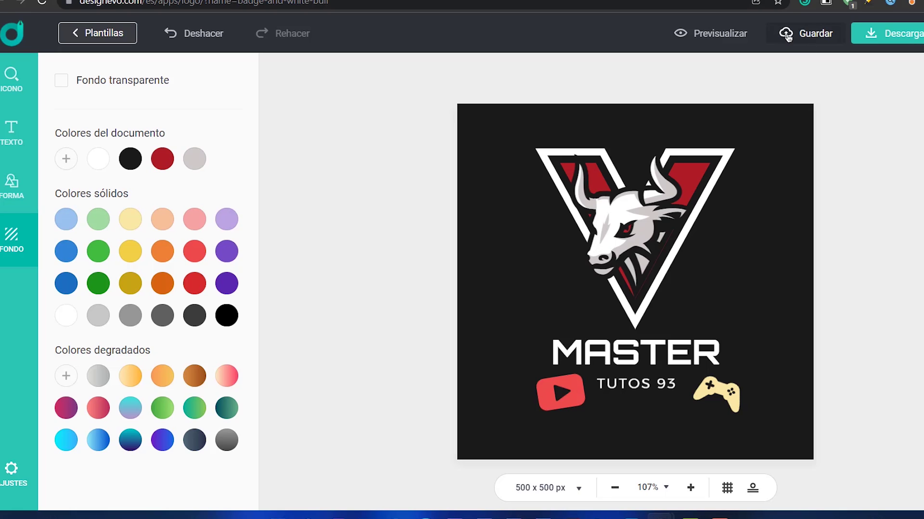
left_click(787, 37)
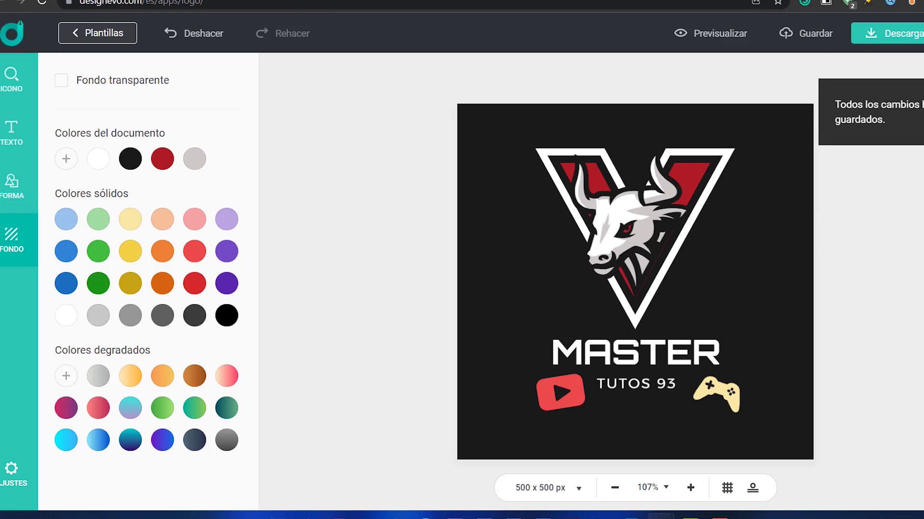
left_click(878, 32)
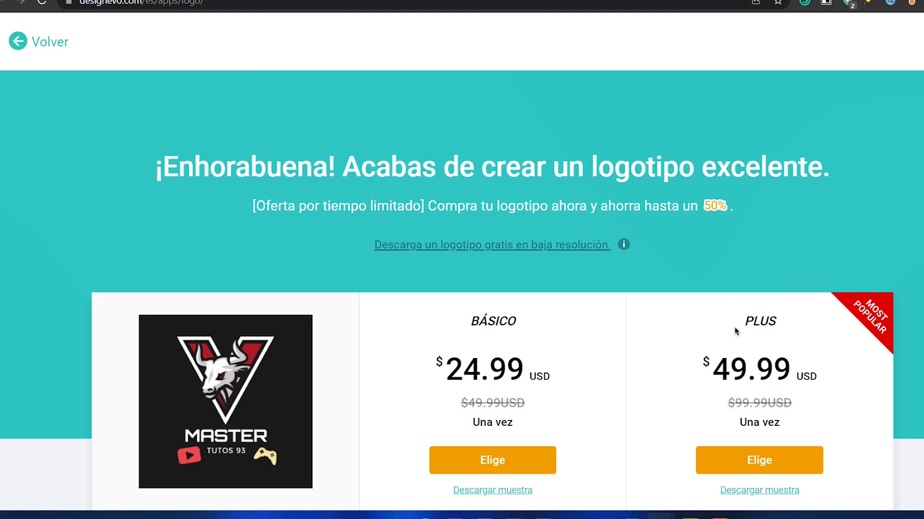
- Compare the BÁSICO and PLUS plans, noting the $49.99 PLUS price and vector files (PDF, SVG)
double_click(793, 374)
scroll(769, 384, "down", 1)
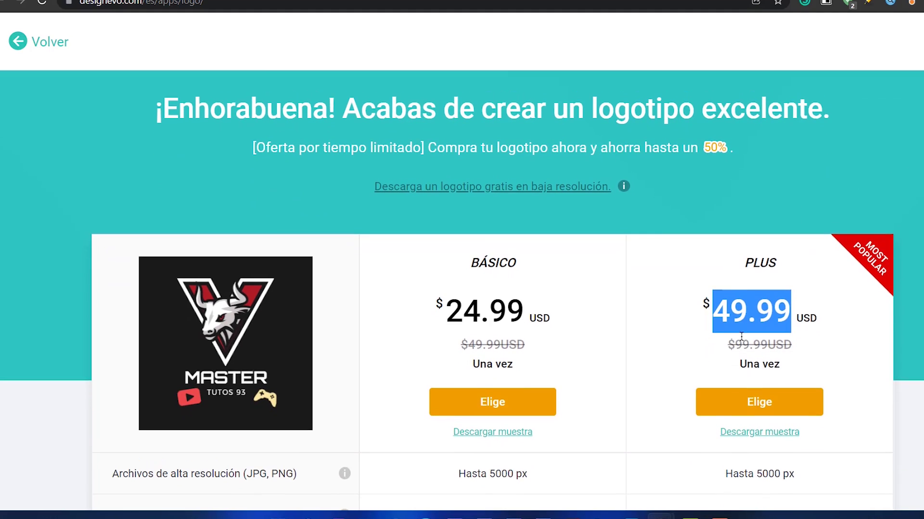
scroll(736, 404, "up", 1)
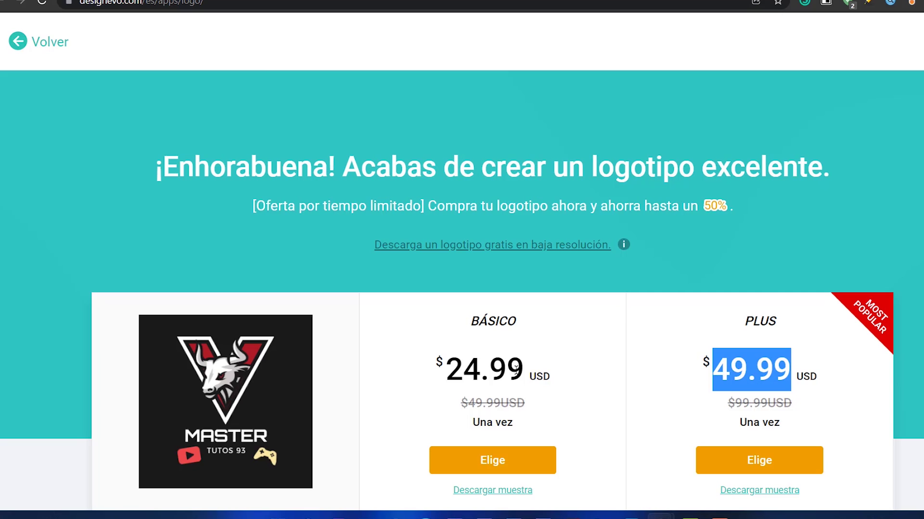
left_click_drag(518, 366, 444, 368)
scroll(529, 375, "down", 5)
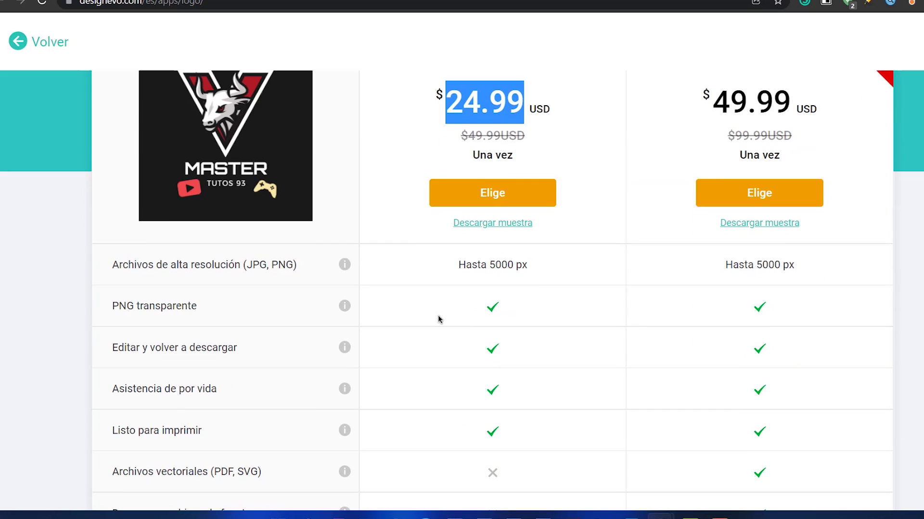
scroll(385, 298, "down", 1)
left_click_drag(143, 238, 358, 263)
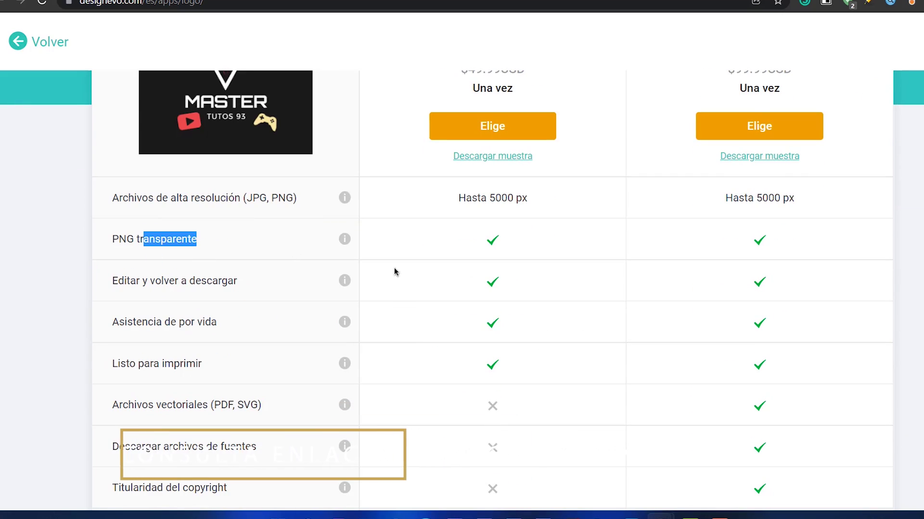
scroll(346, 308, "down", 4)
left_click_drag(142, 207, 262, 207)
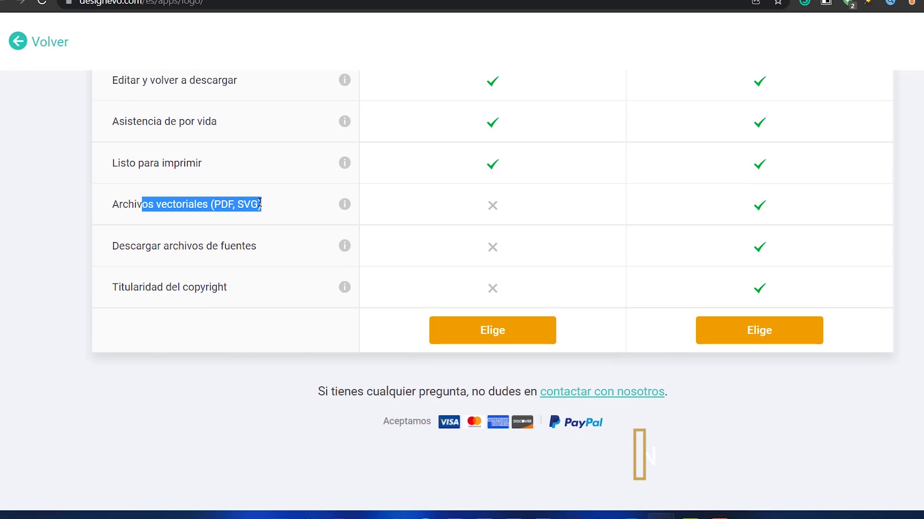
scroll(423, 303, "up", 1)
scroll(551, 290, "up", 4)
scroll(550, 307, "down", 4)
scroll(549, 327, "down", 2)
scroll(546, 337, "up", 5)
scroll(546, 337, "up", 3)
scroll(547, 337, "up", 4)
scroll(547, 336, "down", 12)
scroll(671, 340, "up", 8)
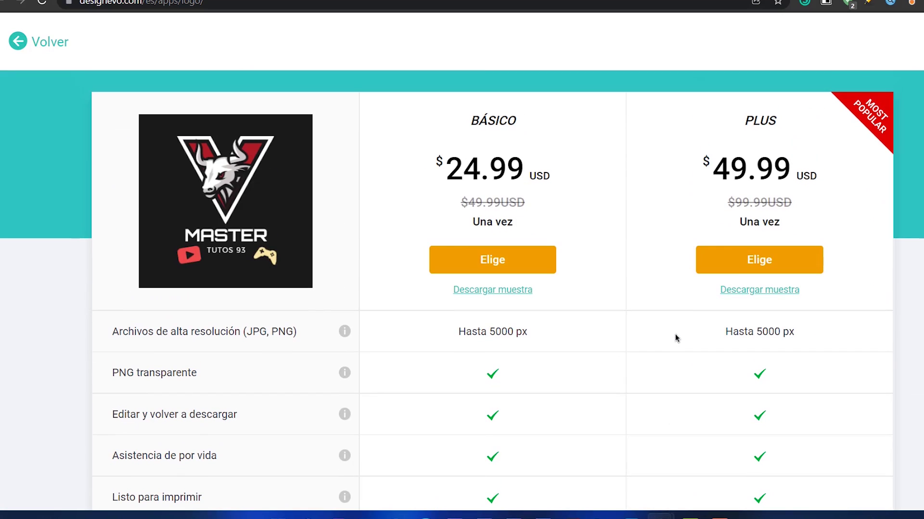
- Choose the PLUS plan and review the $49.99 checkout page
left_click(743, 265)
scroll(529, 337, "down", 6)
scroll(476, 332, "up", 3)
scroll(481, 343, "up", 4)
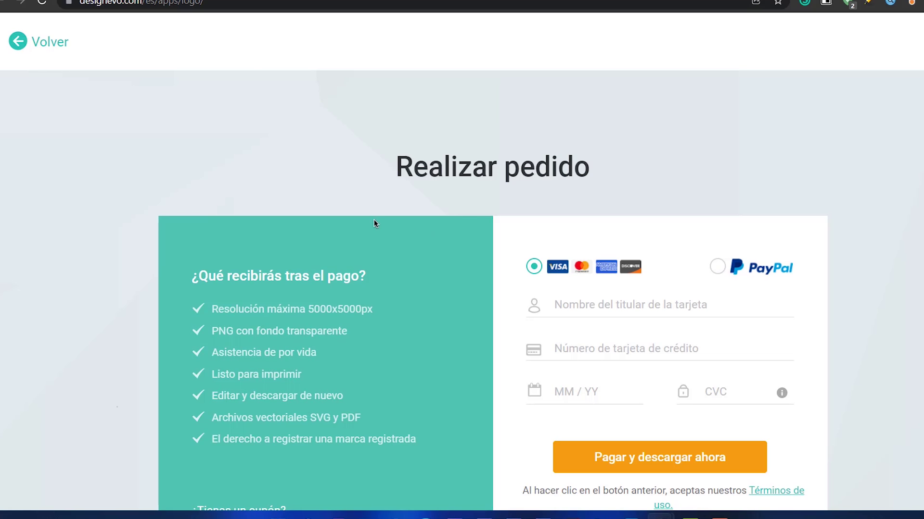
- Redeem a coupon code to bring the total to $0.00 and complete the purchase
scroll(387, 307, "down", 3)
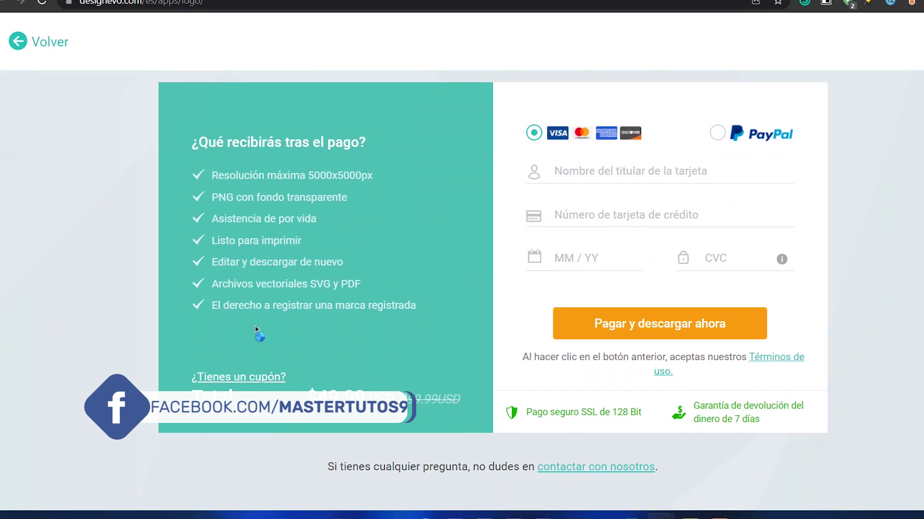
left_click(244, 380)
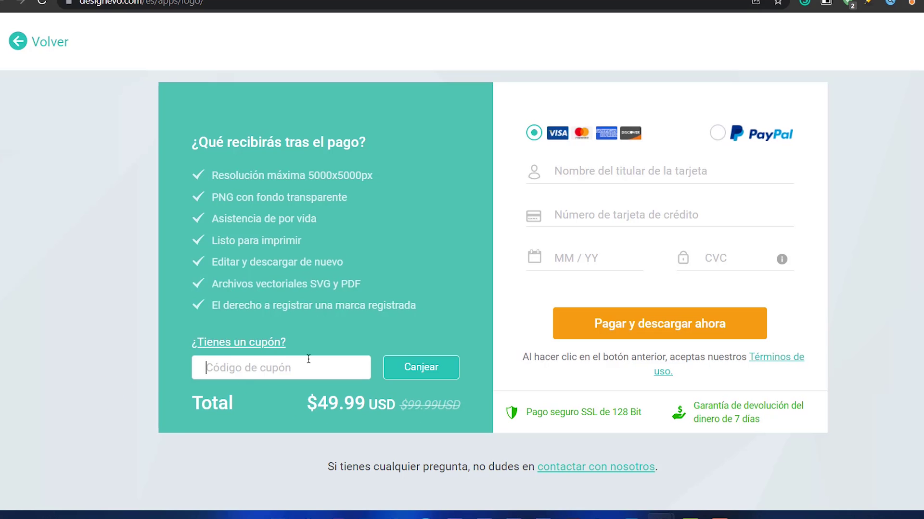
left_click(267, 374)
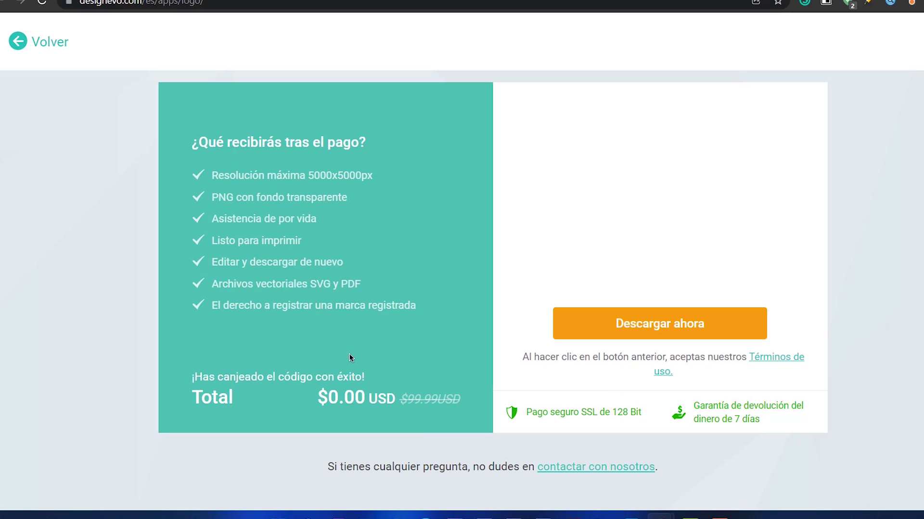
left_click_drag(307, 403, 408, 411)
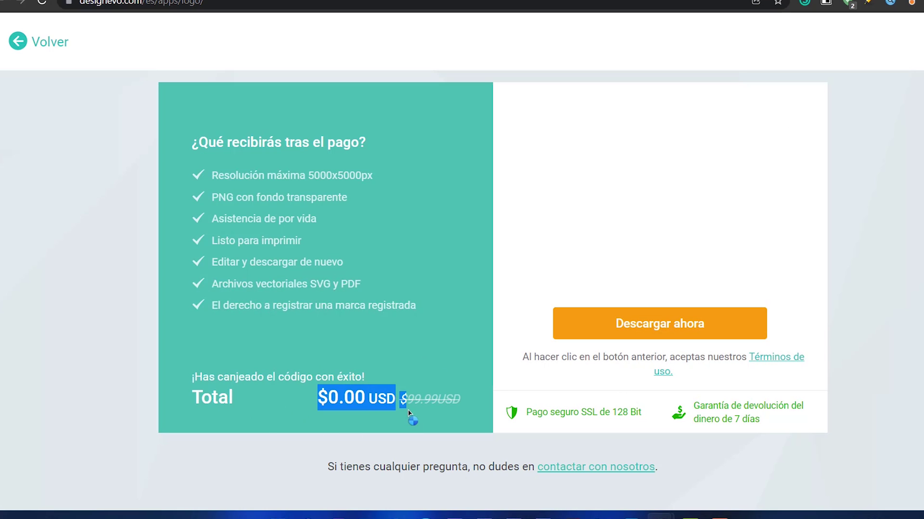
left_click(655, 331)
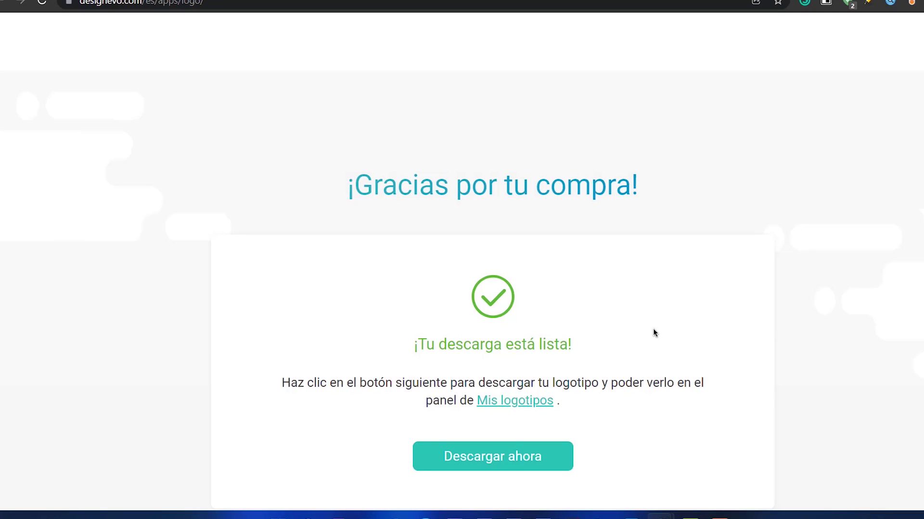
- Download the logo as logo.zip and open the archive in WinRAR
scroll(651, 333, "down", 3)
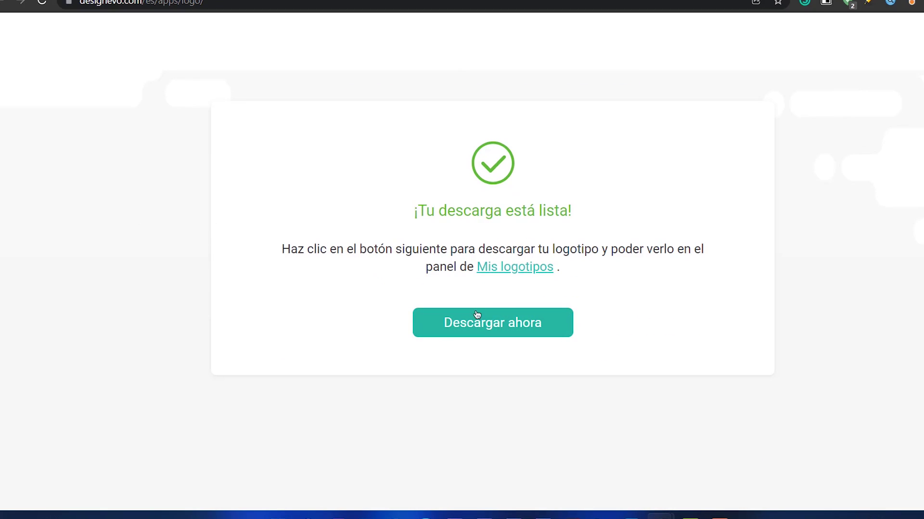
left_click(514, 331)
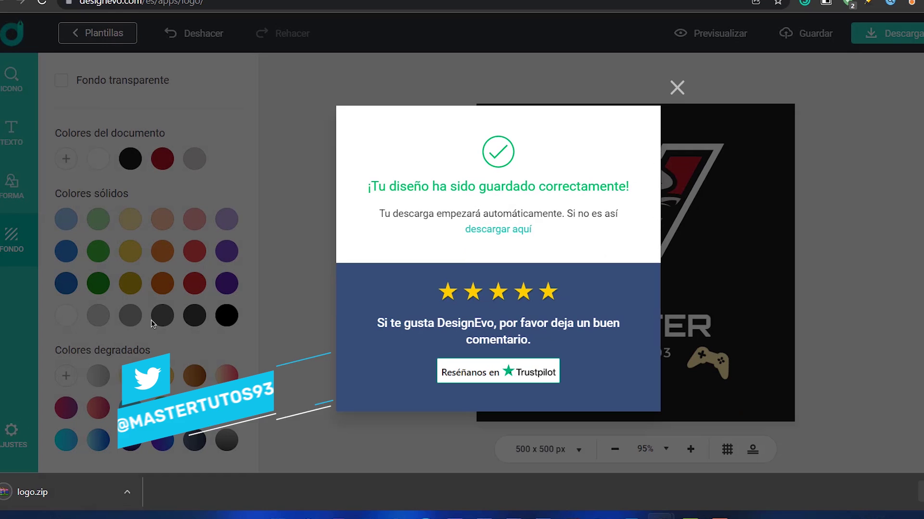
left_click(29, 492)
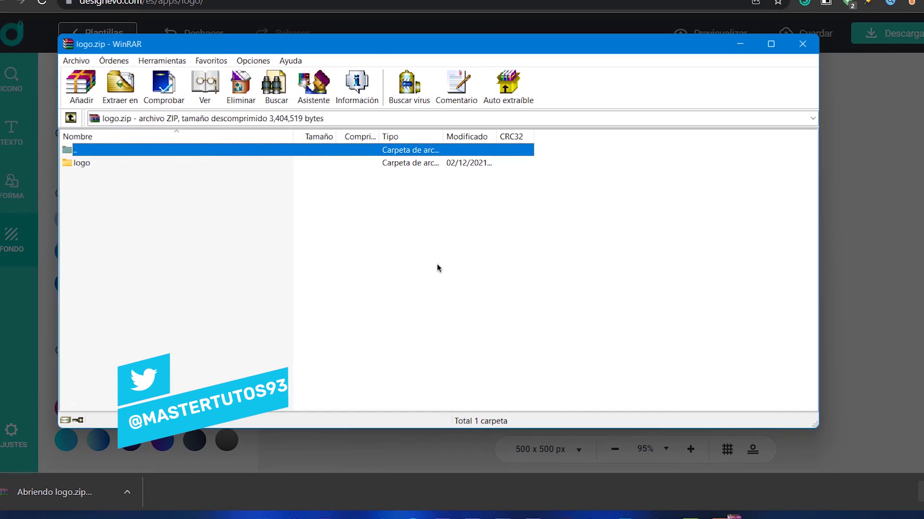
- Open the logo > vector folder in logo.zip and preview logo.pdf, then close it
double_click(82, 165)
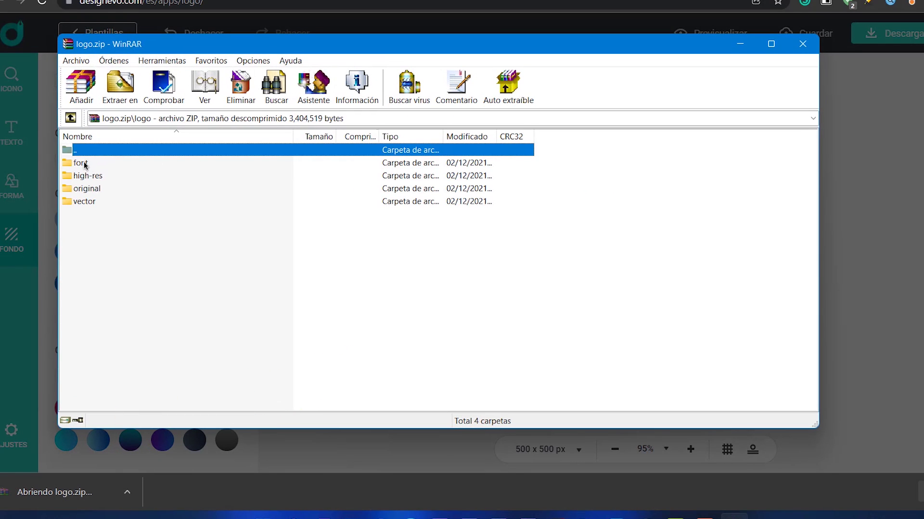
double_click(84, 202)
left_click(98, 163)
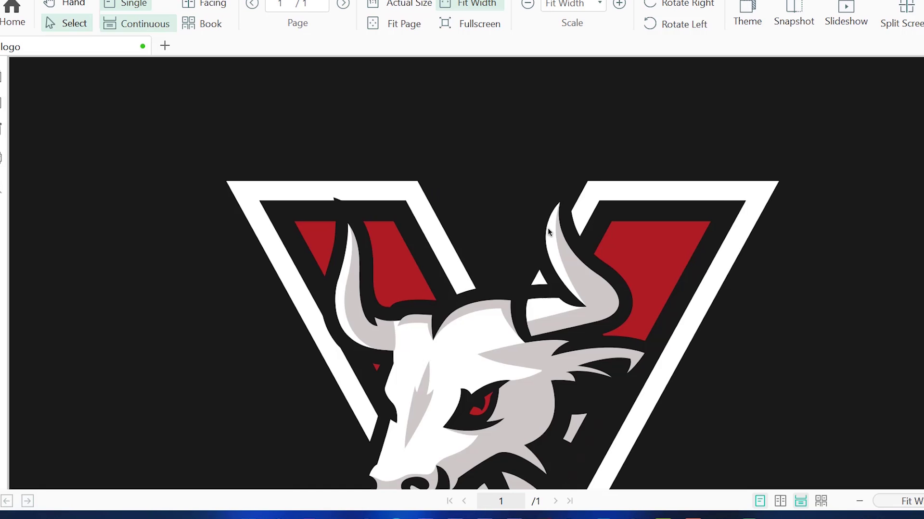
scroll(547, 227, "down", 4)
scroll(566, 297, "down", 6)
scroll(566, 300, "up", 4)
scroll(568, 304, "up", 4)
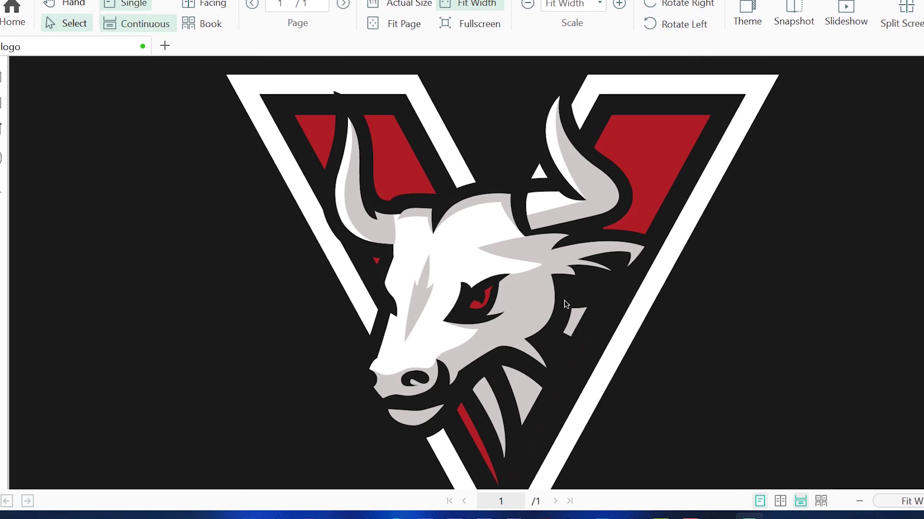
key("alt+F4")
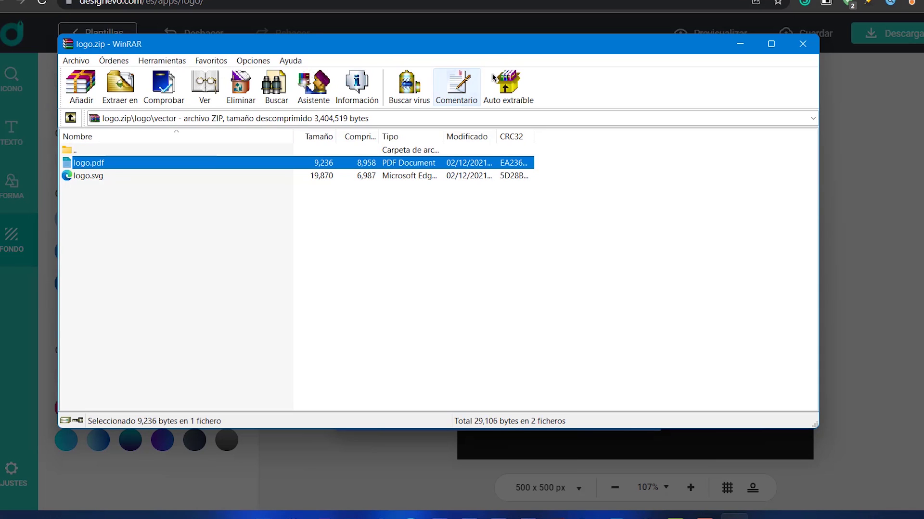
- Select logo.svg, close WinRAR and dismiss the design-saved confirmation
left_click(90, 176)
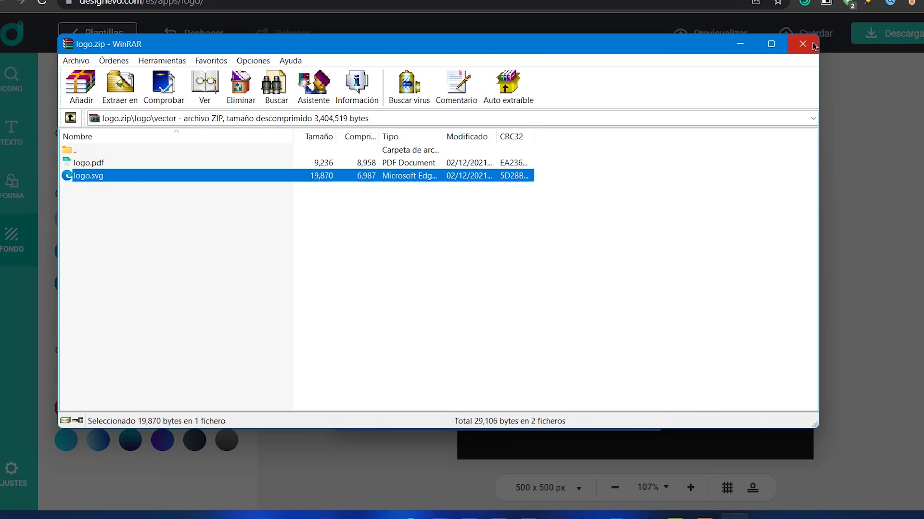
left_click(813, 46)
left_click(662, 125)
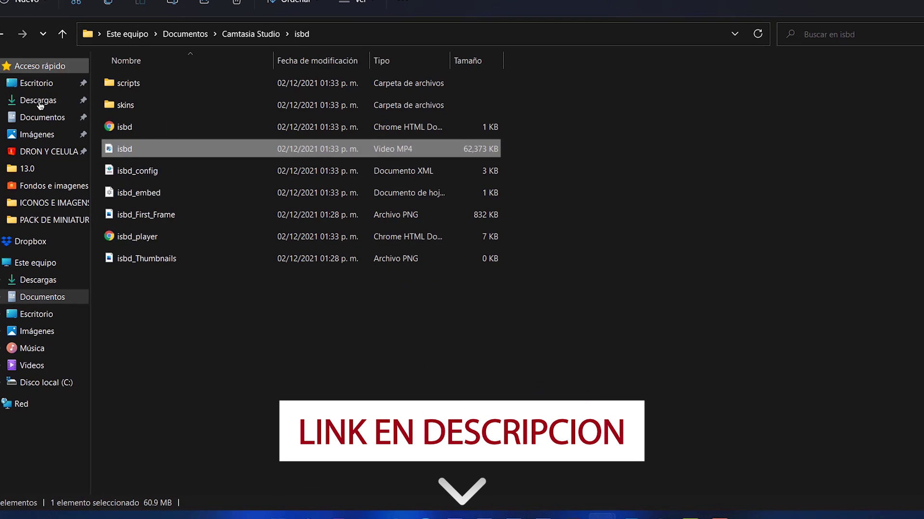
- Open logo.zip from Descargas and look inside its logo > font folder
left_click(40, 101)
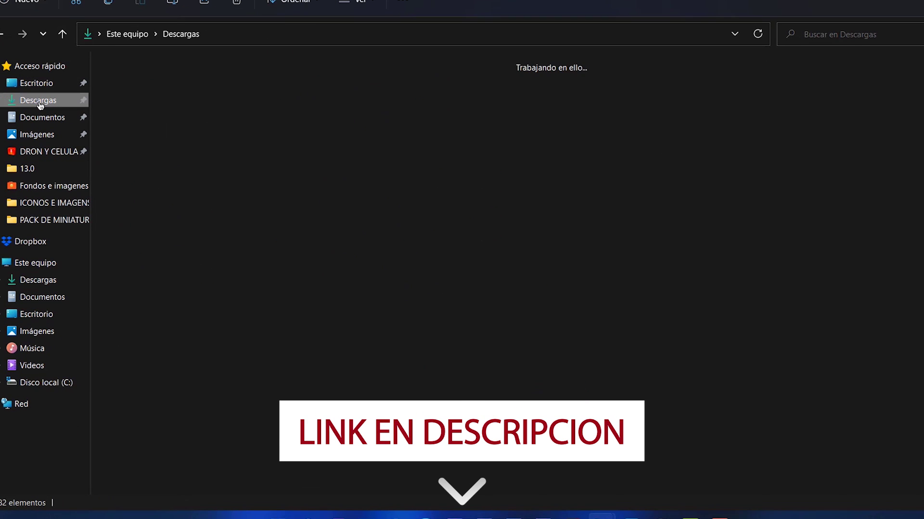
double_click(112, 145)
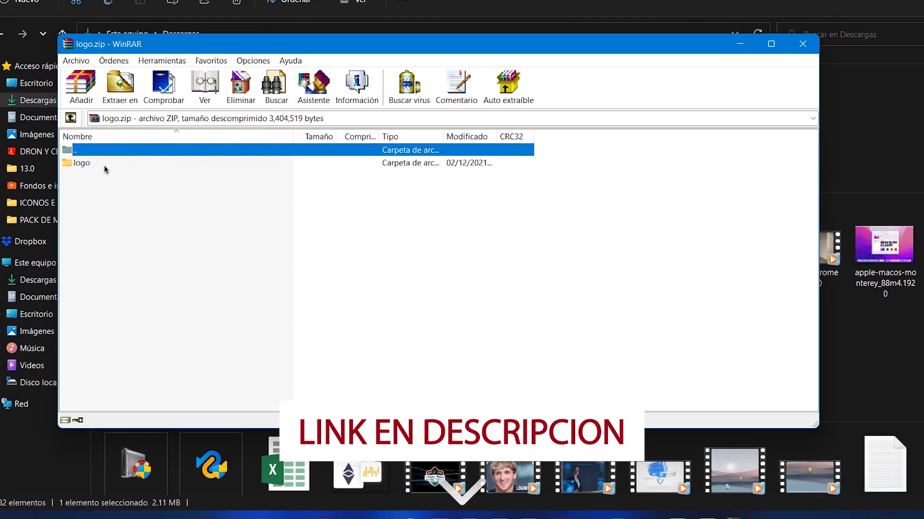
double_click(82, 163)
left_click(84, 163)
double_click(86, 166)
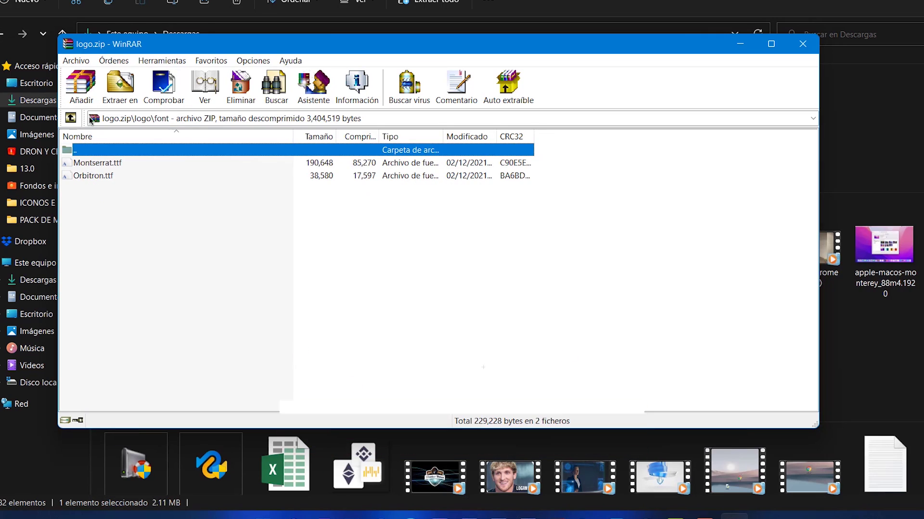
- Go to the high-res folder and view logo.jpg full-screen
left_click(71, 118)
double_click(85, 175)
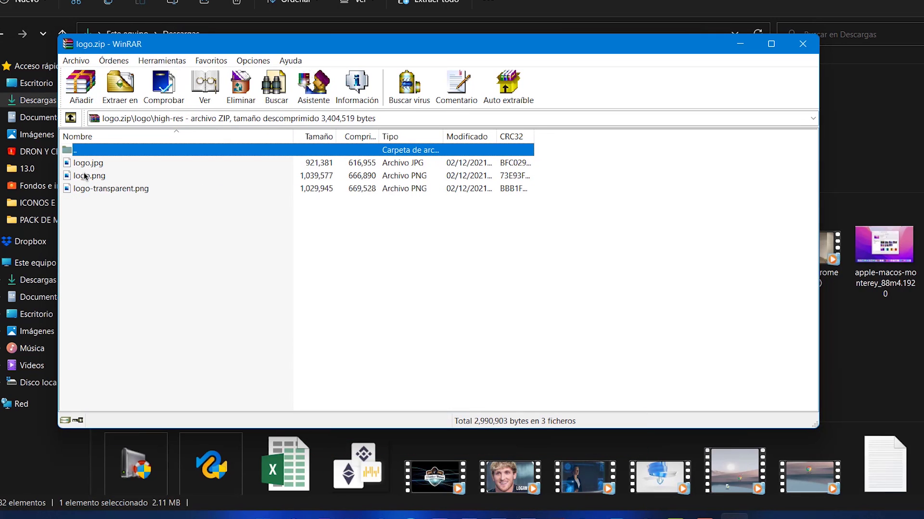
double_click(89, 164)
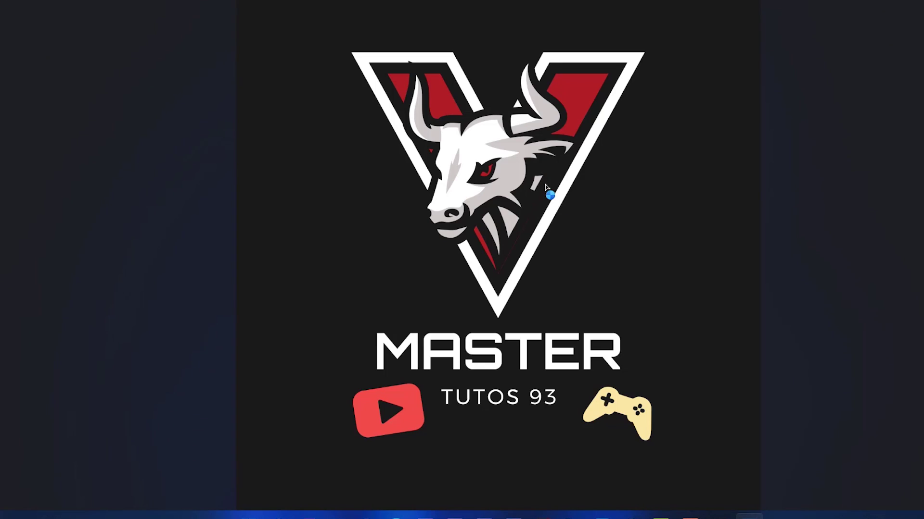
- View logo.png in Photos, then close Photos and the WinRAR archive window
key("alt+F4")
double_click(89, 176)
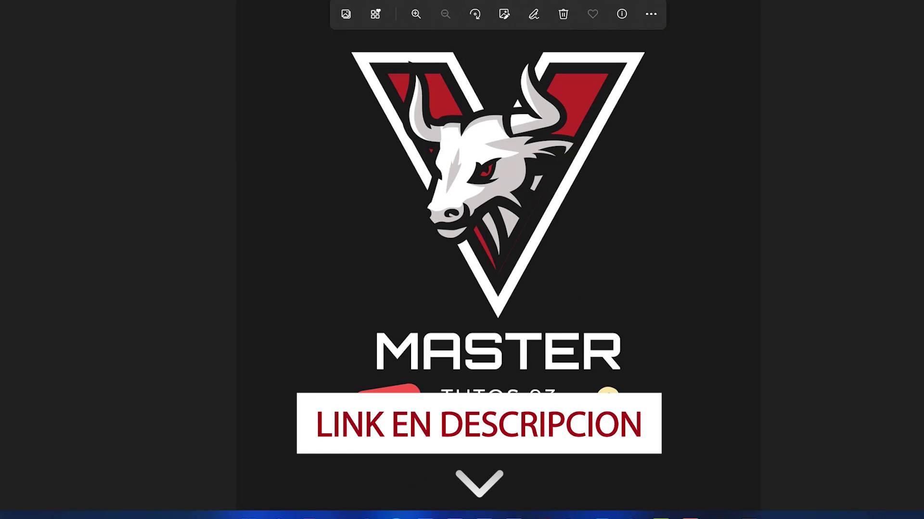
key("alt+F4")
left_click(803, 44)
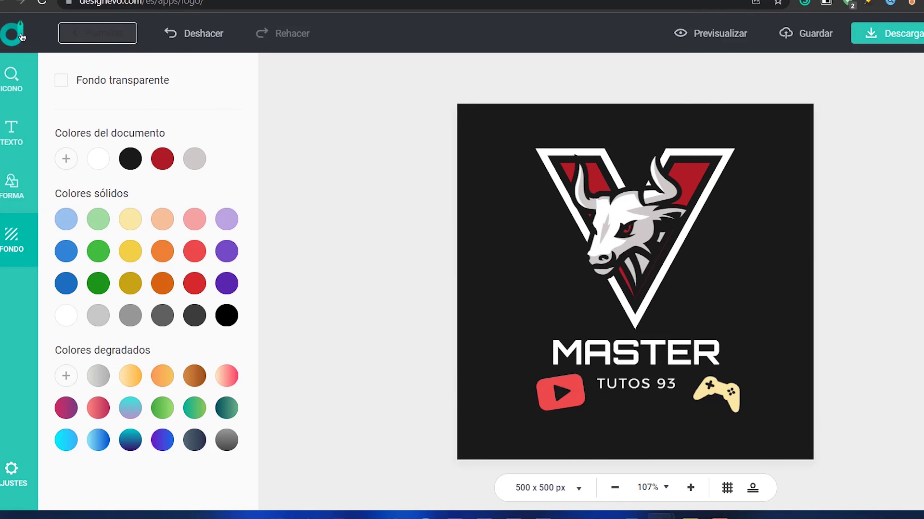
- Browse the Moda Y Belleza, Comida Y Bebida, Industrial Y Construcción and Legal Y Política templates
left_click(87, 35)
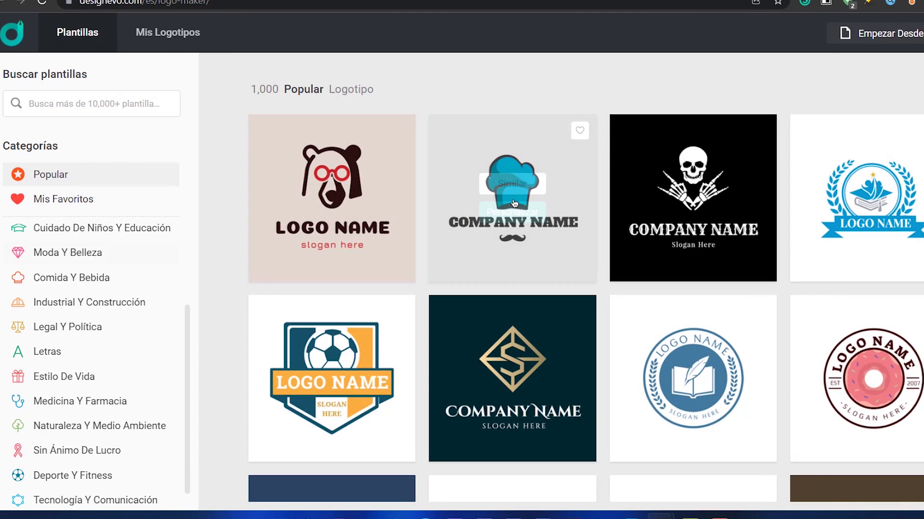
scroll(557, 189, "down", 6)
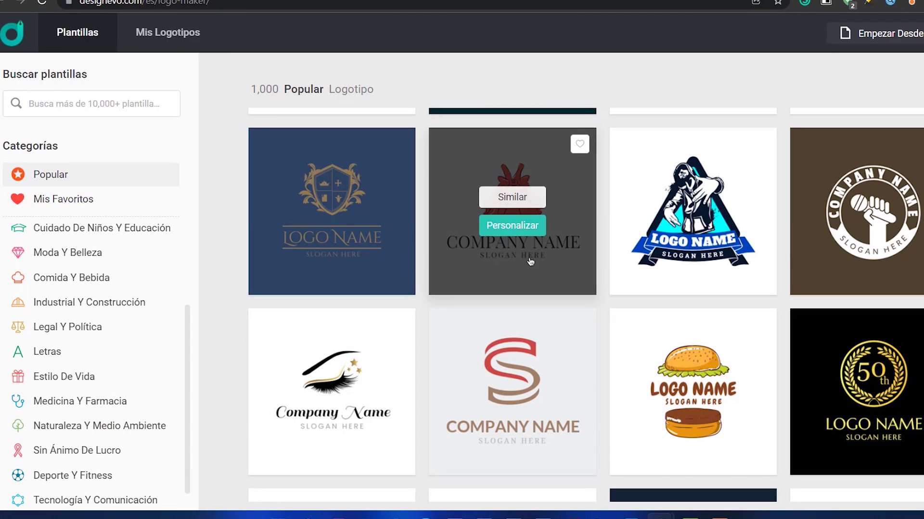
left_click(69, 251)
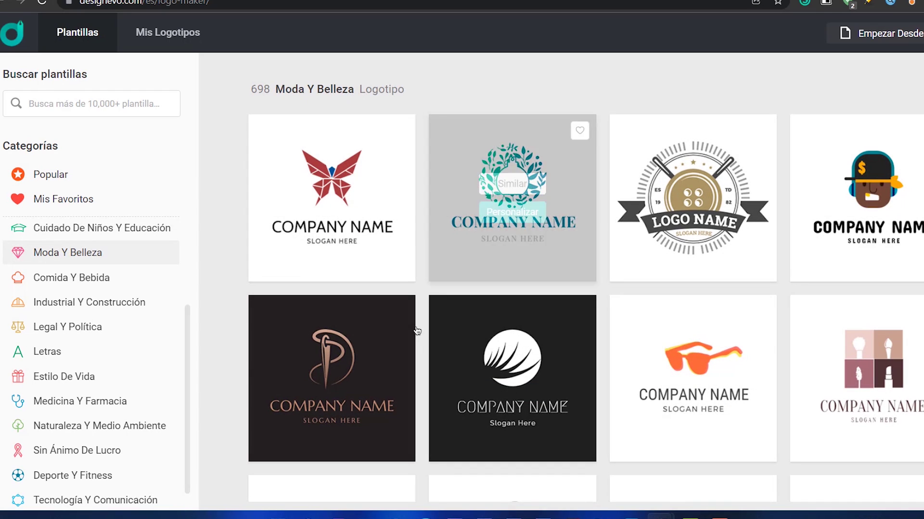
left_click(77, 279)
scroll(531, 273, "down", 10)
left_click(91, 303)
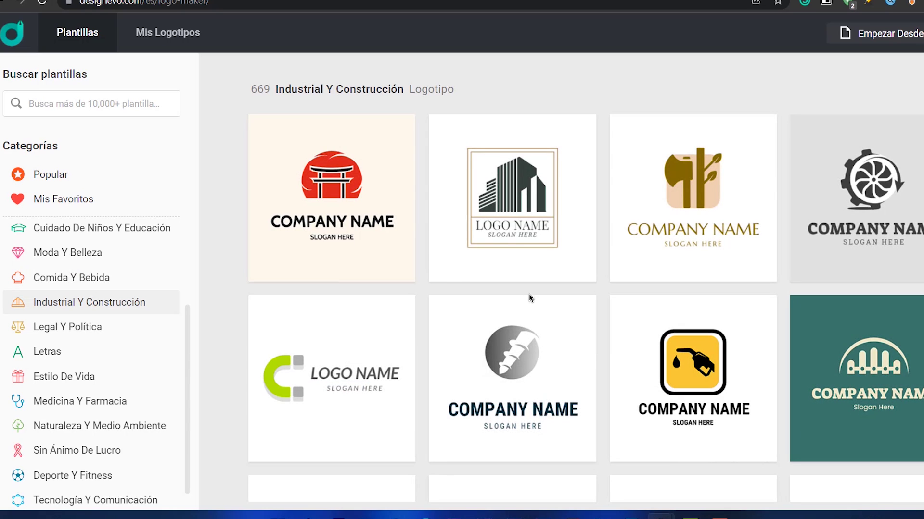
scroll(668, 303, "down", 5)
scroll(557, 321, "down", 5)
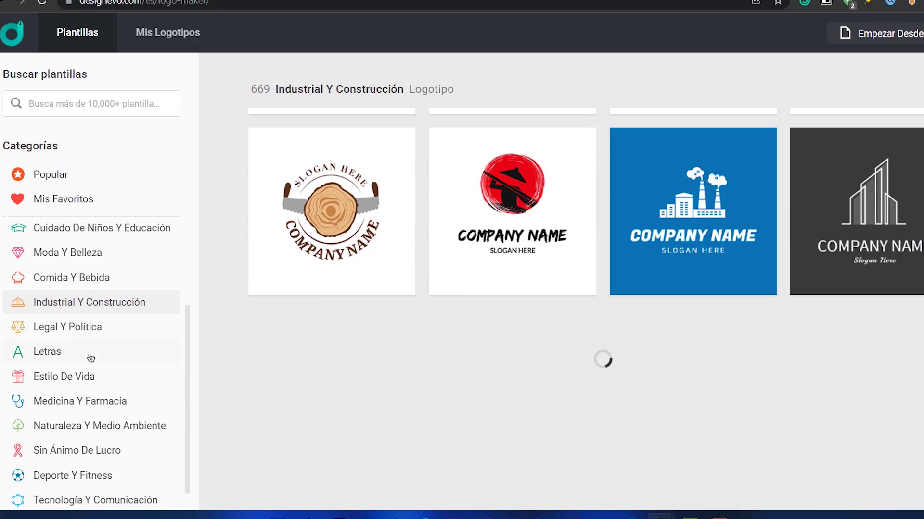
left_click(76, 327)
scroll(508, 317, "down", 10)
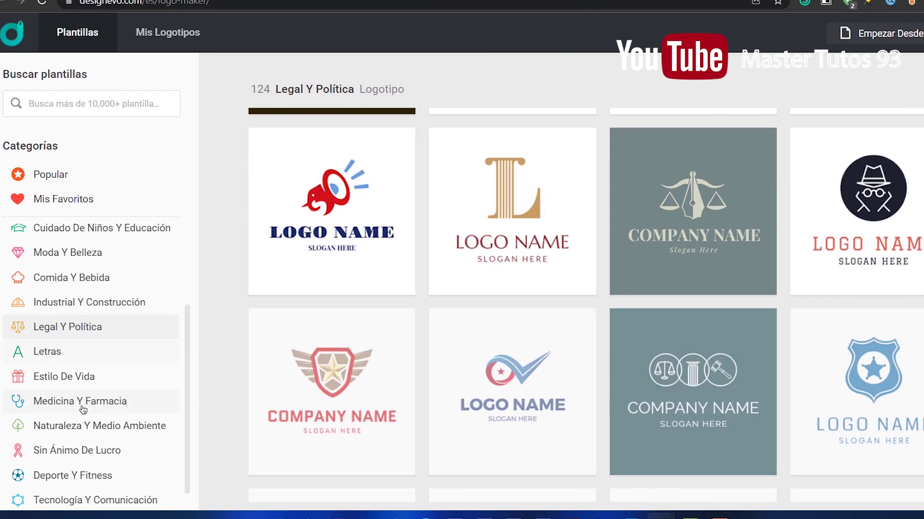
scroll(89, 385, "down", 1)
- Browse Medicina Y Farmacia, Sin Ánimo De Lucro, Deporte Y Fitness and Tecnología Y Comunicación, then bring up Descargas
left_click(90, 384)
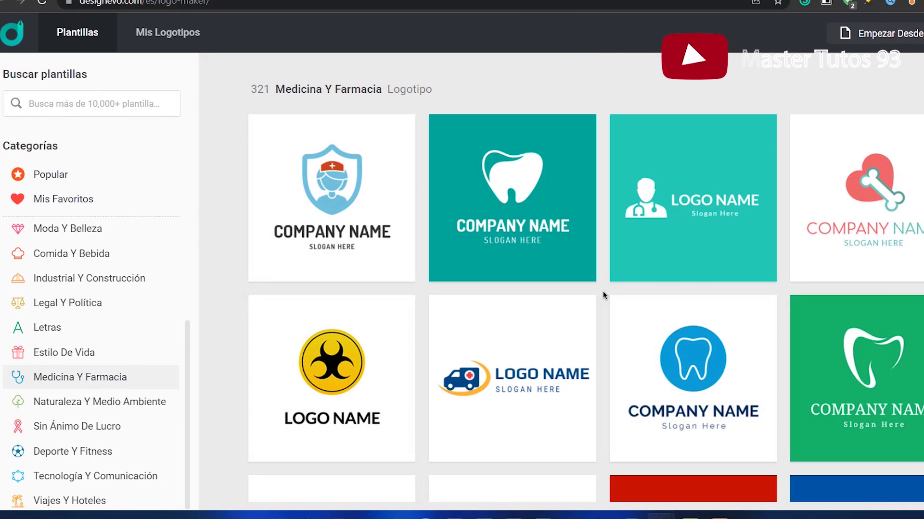
scroll(866, 231, "down", 3)
scroll(839, 246, "down", 5)
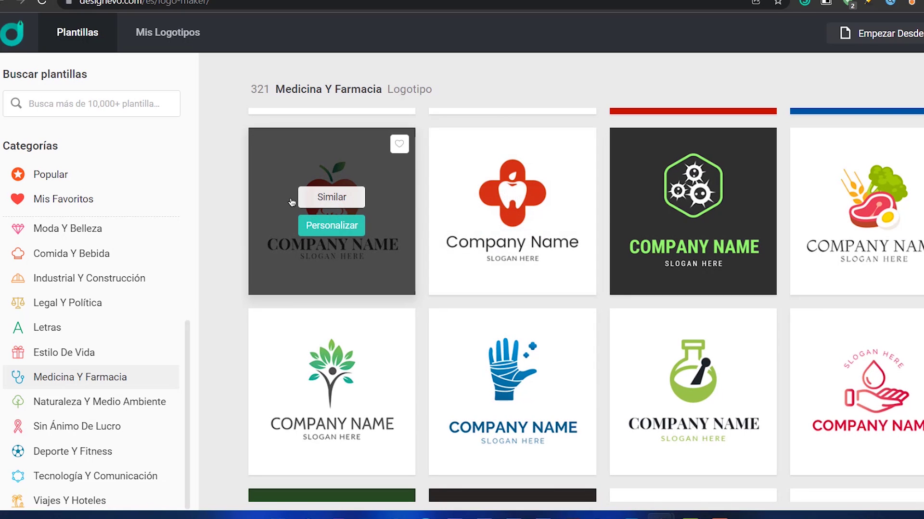
left_click(171, 32)
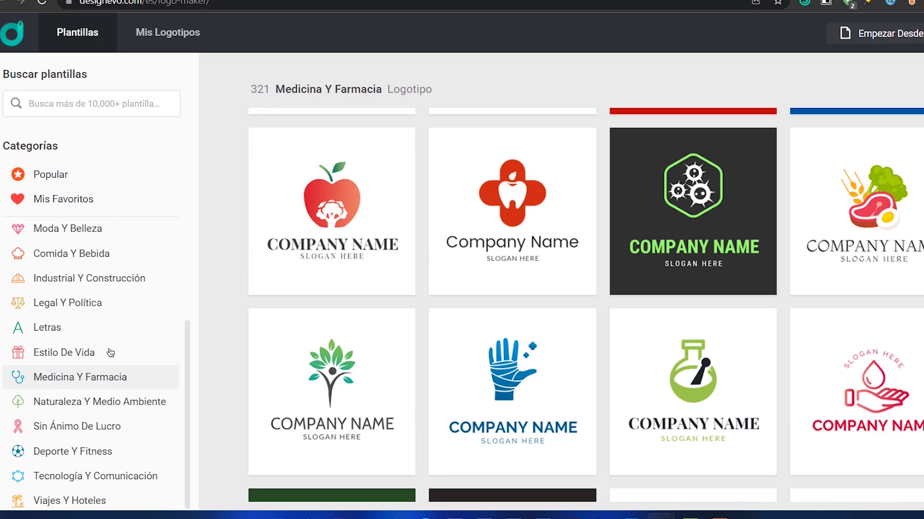
left_click(67, 426)
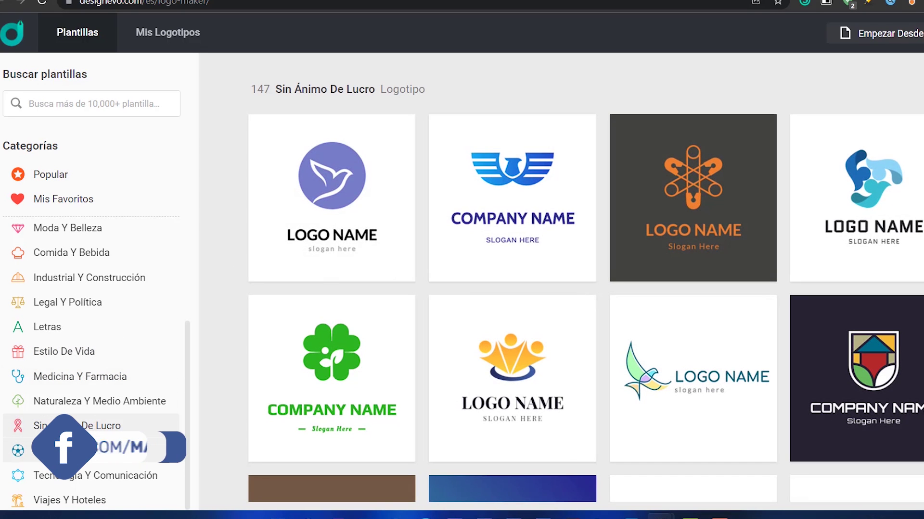
left_click(67, 451)
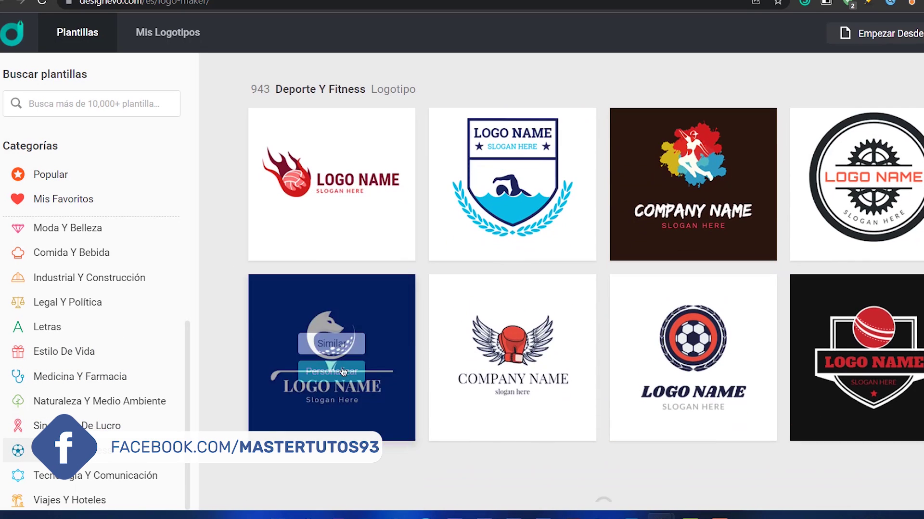
scroll(154, 437, "down", 3)
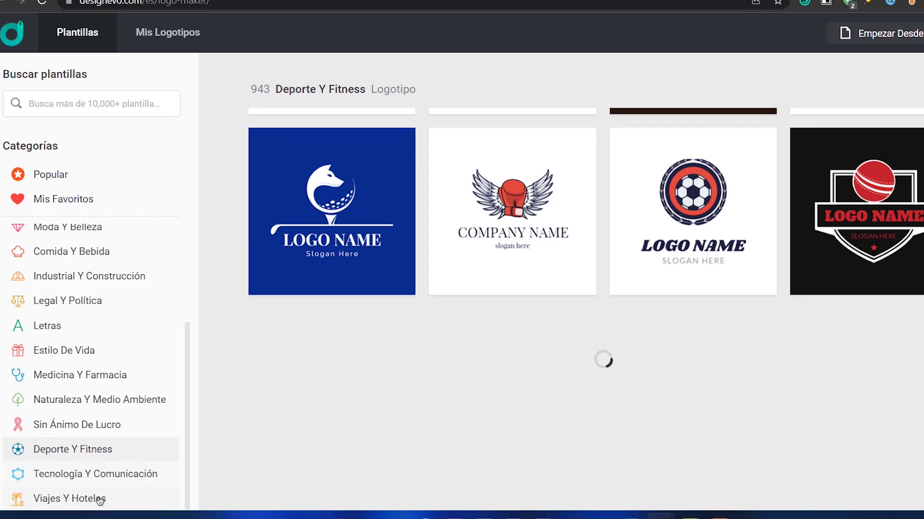
left_click(80, 476)
scroll(741, 374, "down", 3)
scroll(741, 373, "down", 5)
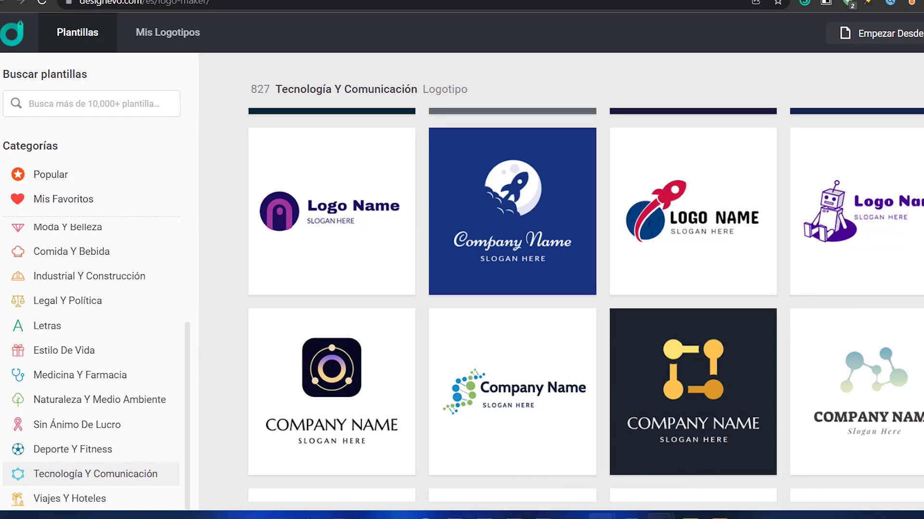
left_click(524, 468)
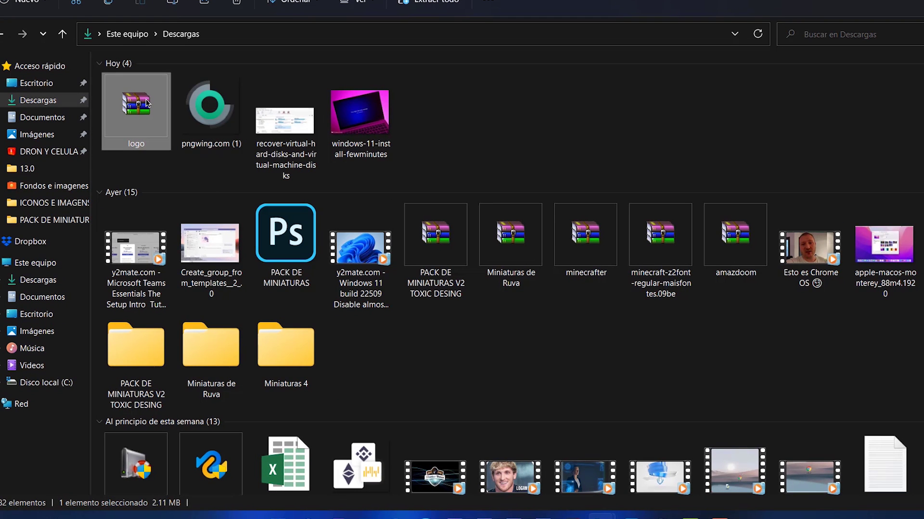
- Extract the logo archive into a logo\ folder and open it
right_click(146, 102)
left_click(215, 306)
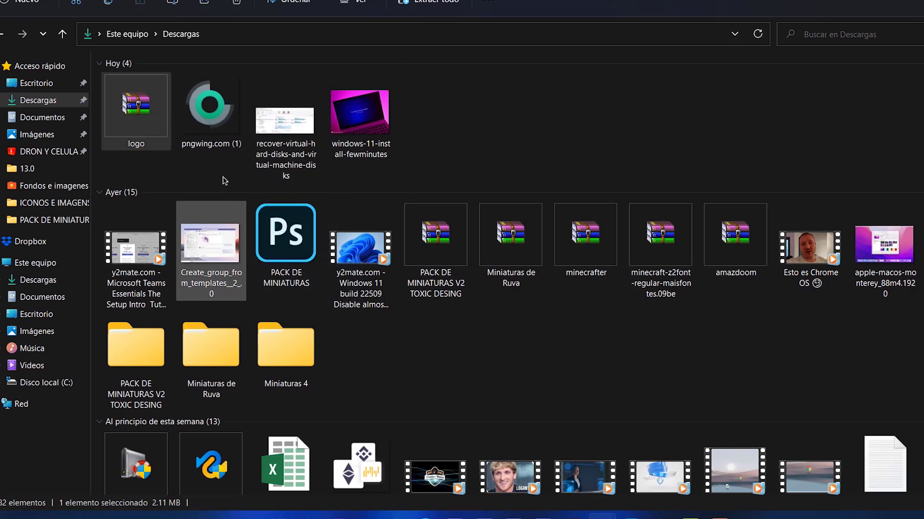
left_click(269, 59)
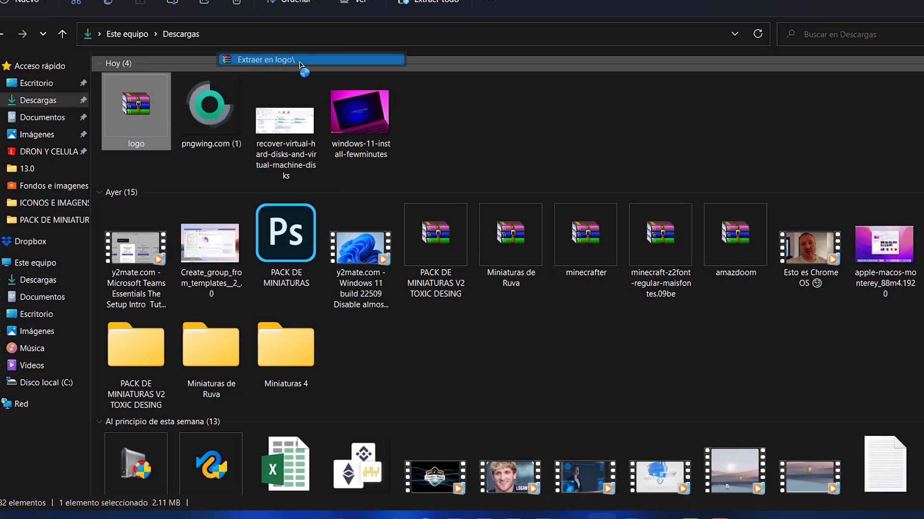
double_click(433, 139)
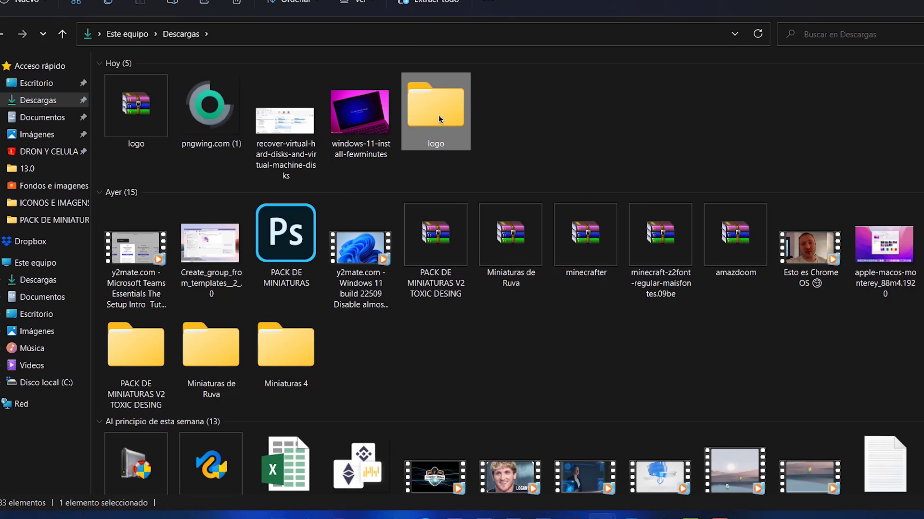
- Look through the font, high-res, original and vector subfolders of the extracted logo folder
double_click(123, 85)
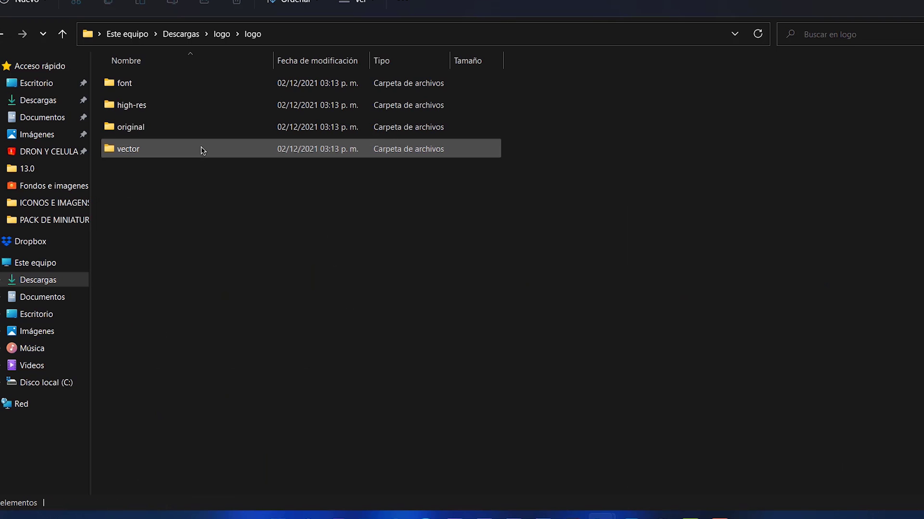
left_click(141, 88)
key("Return")
key("alt+Left")
double_click(144, 109)
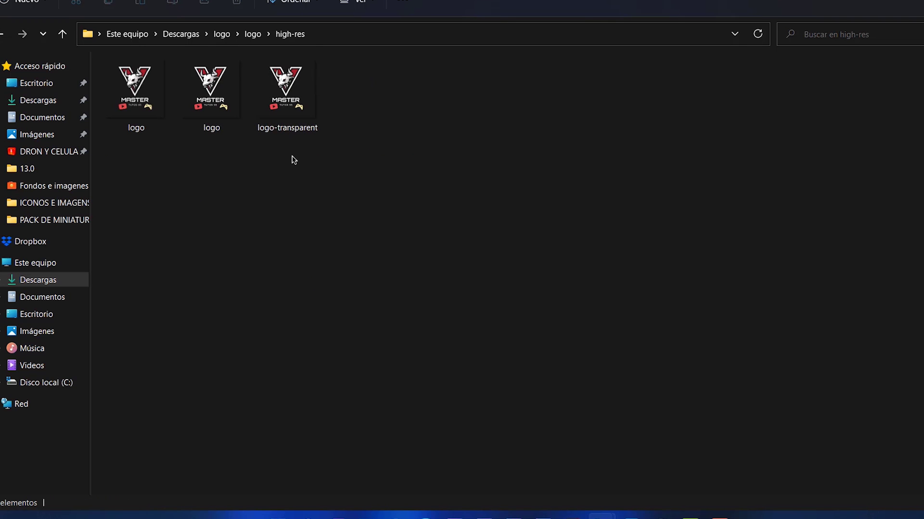
key("alt+Left")
left_click(159, 127)
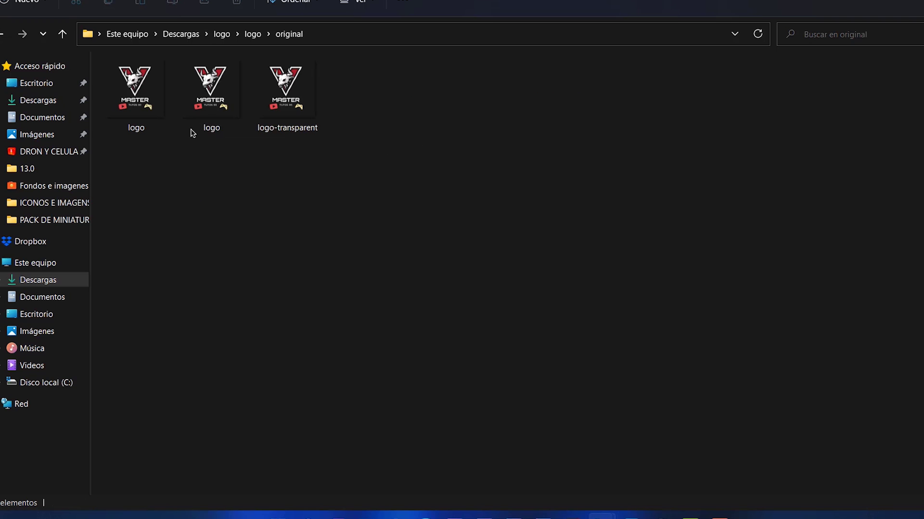
key("alt+Left")
double_click(138, 150)
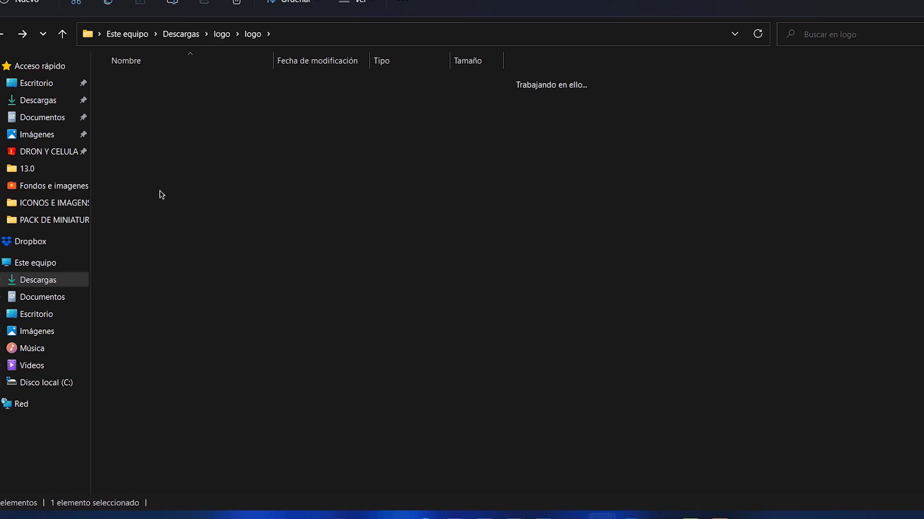
left_click(265, 135)
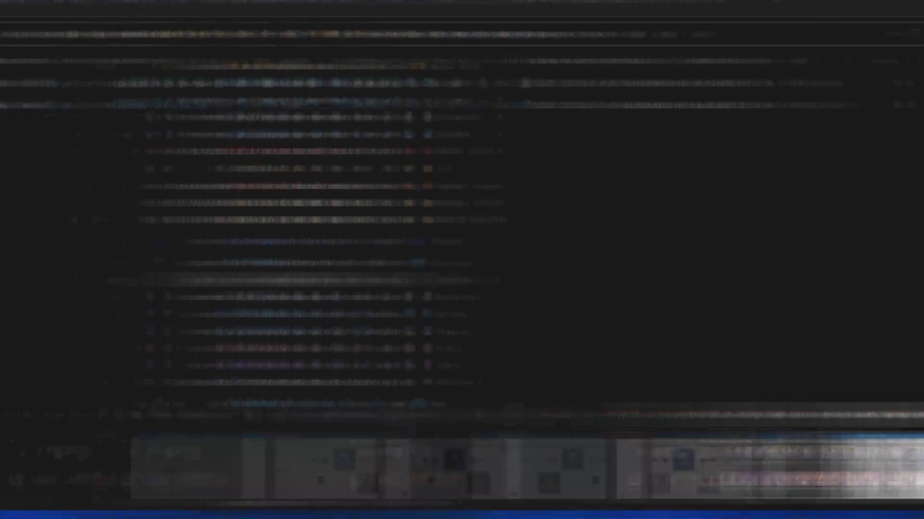
- Back in the Tecnología Y Comunicación gallery, customise the red alien-head template
mouse_move(602, 518)
left_click(841, 481)
scroll(674, 231, "down", 5)
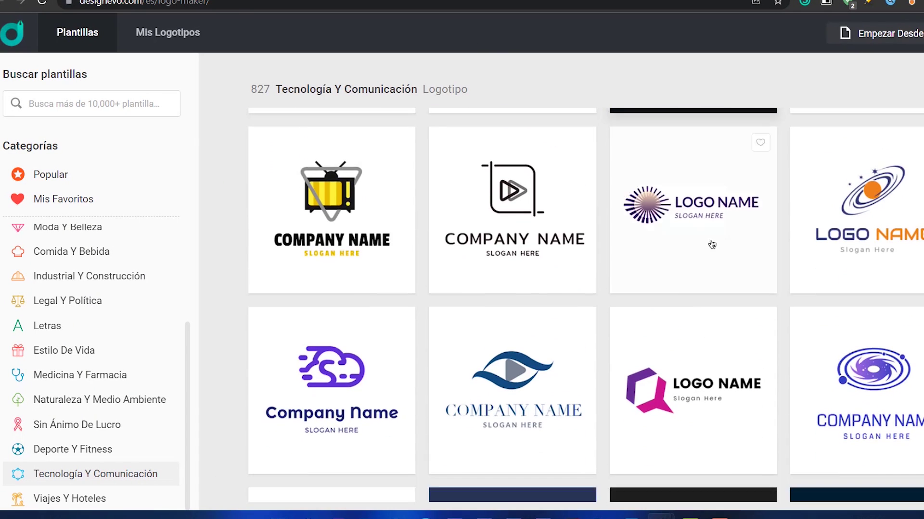
scroll(683, 255, "down", 4)
scroll(683, 277, "down", 2)
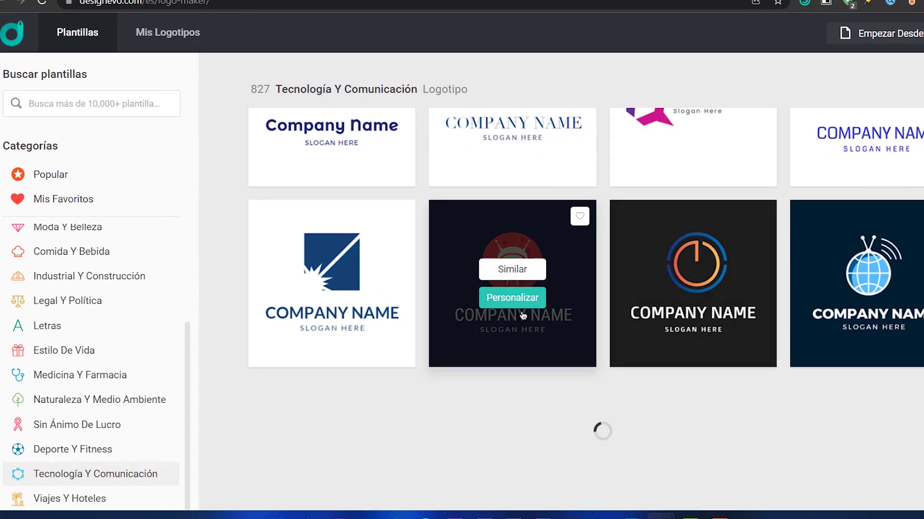
left_click(513, 297)
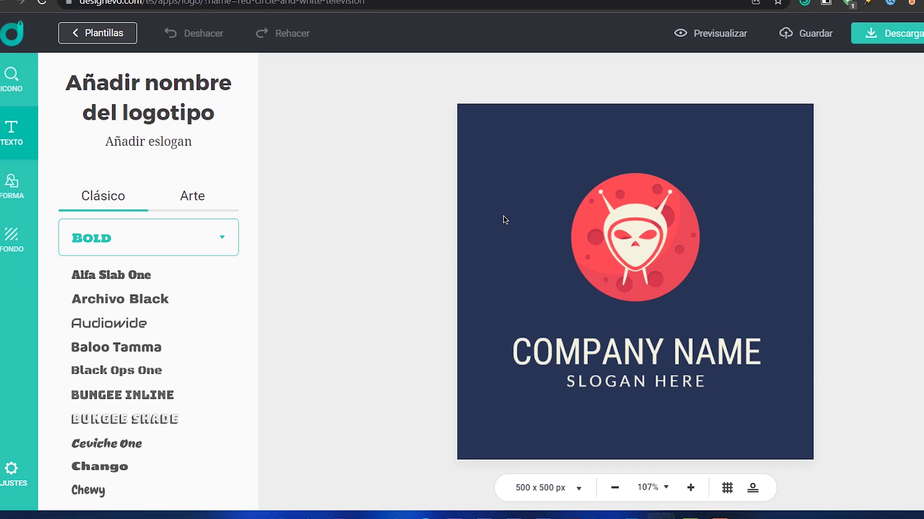
- Replace the COMPANY NAME heading with MASTER TUTOS
left_click(3, 244)
left_click(32, 490)
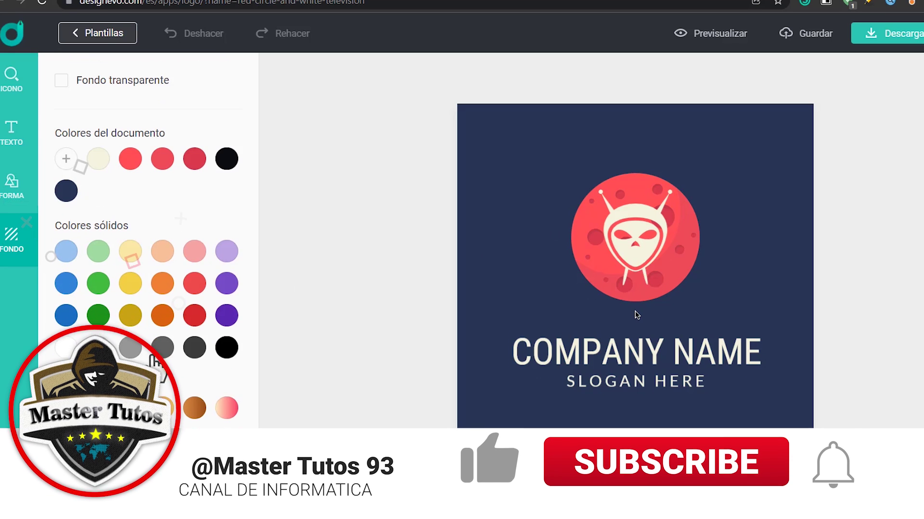
left_click(636, 354)
type("MASTER TUTOS")
- Replace SLOGAN HERE with NOS VEREMOS HASTA LA PROXIMA
triple_click(634, 381)
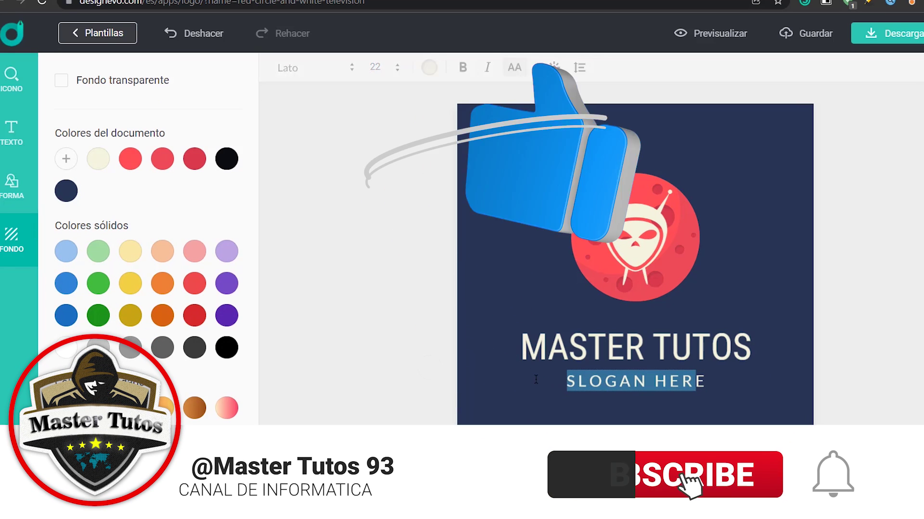
type("NOE")
key("BackSpace")
type("S VEREMOS HASTA LA PROXIMA")
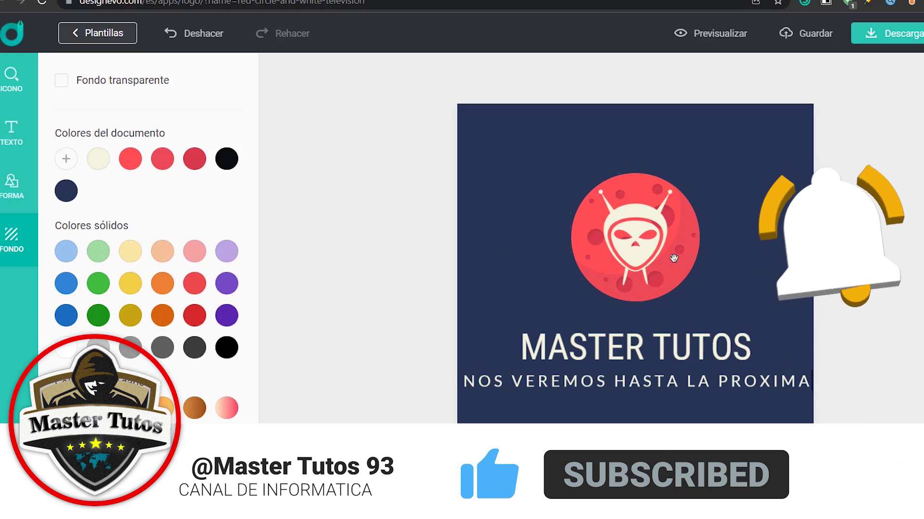